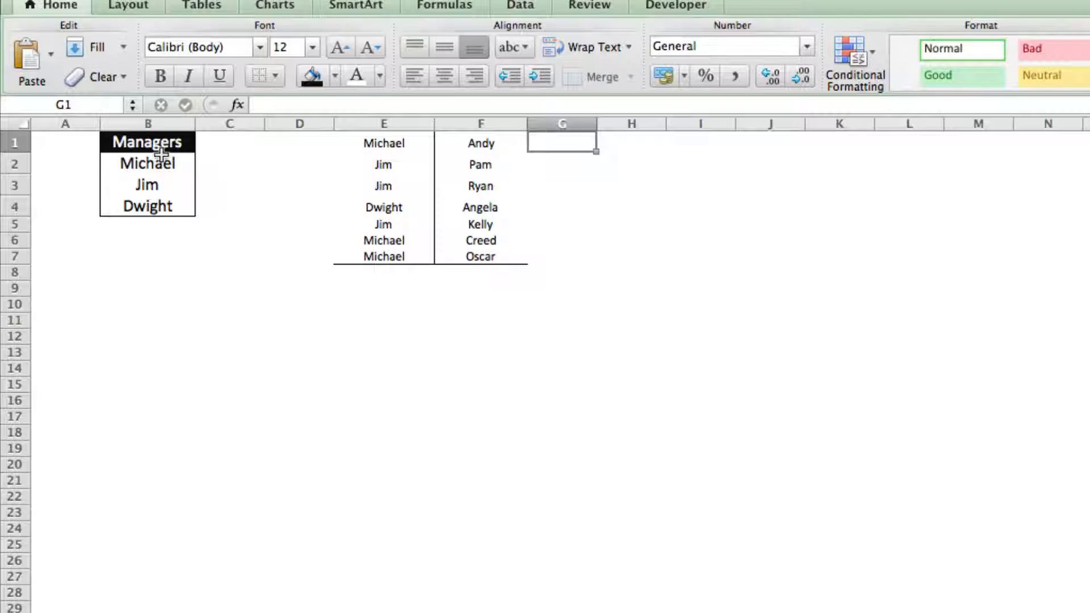
Review the Managers list in column B, the manager and employee pairs in E1:F7, and the helper range G1:G7
drag(161, 156, 166, 181)
click(255, 210)
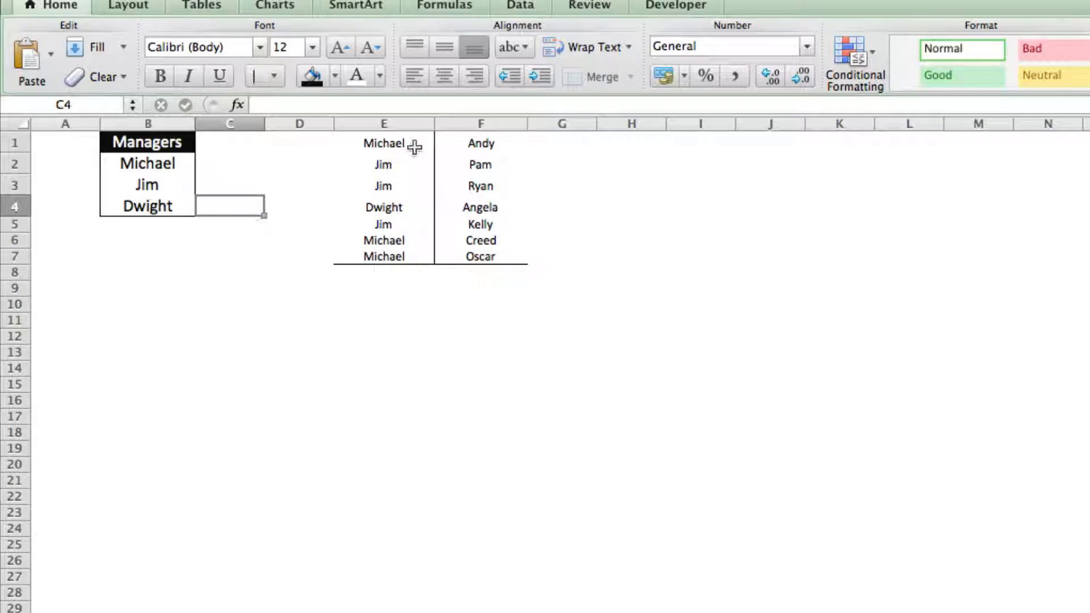
drag(468, 143, 471, 256)
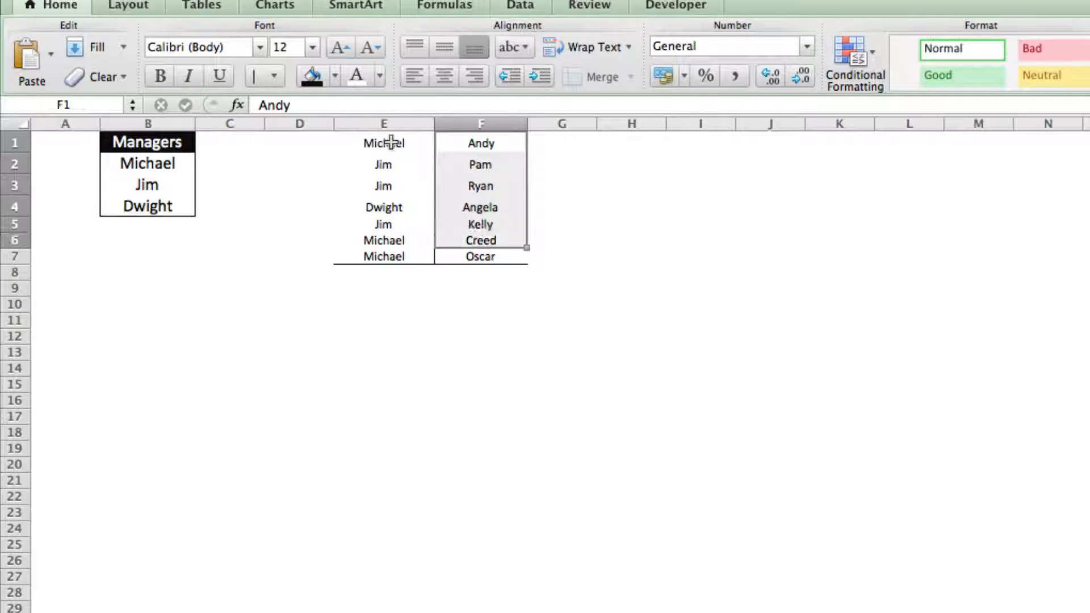
click(390, 140)
click(397, 166)
click(401, 186)
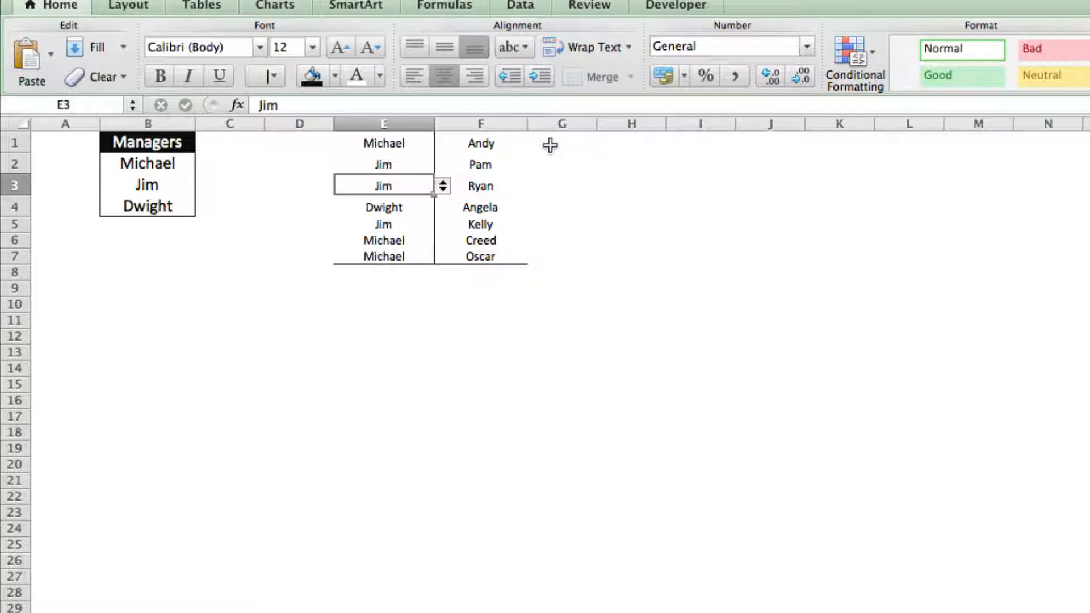
drag(552, 144, 557, 257)
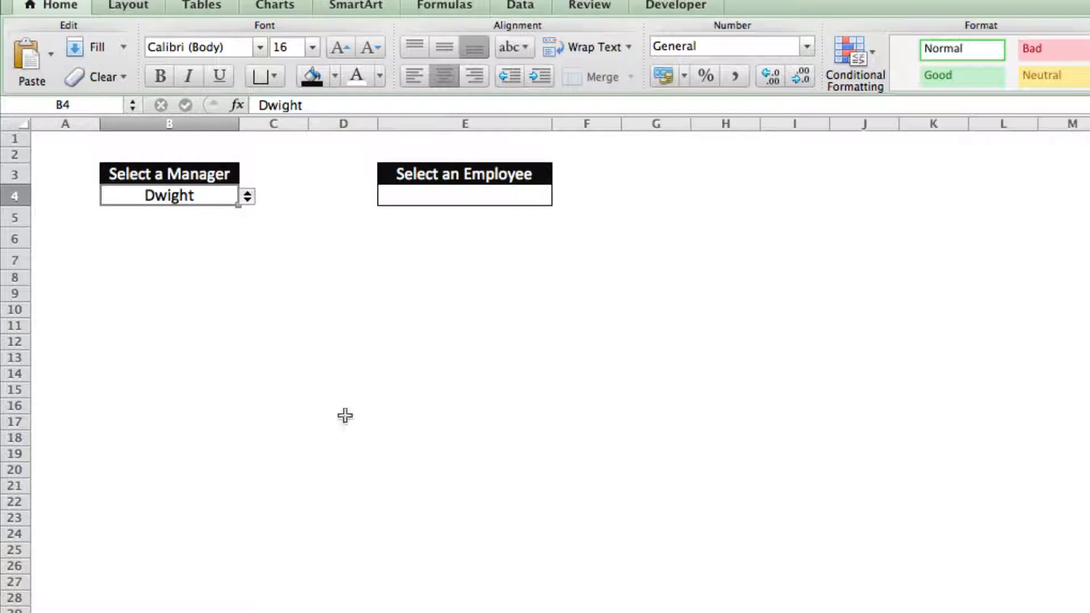
Choose the second manager in cell B4 and check the choices offered in the Select an Employee cell E4
click(246, 196)
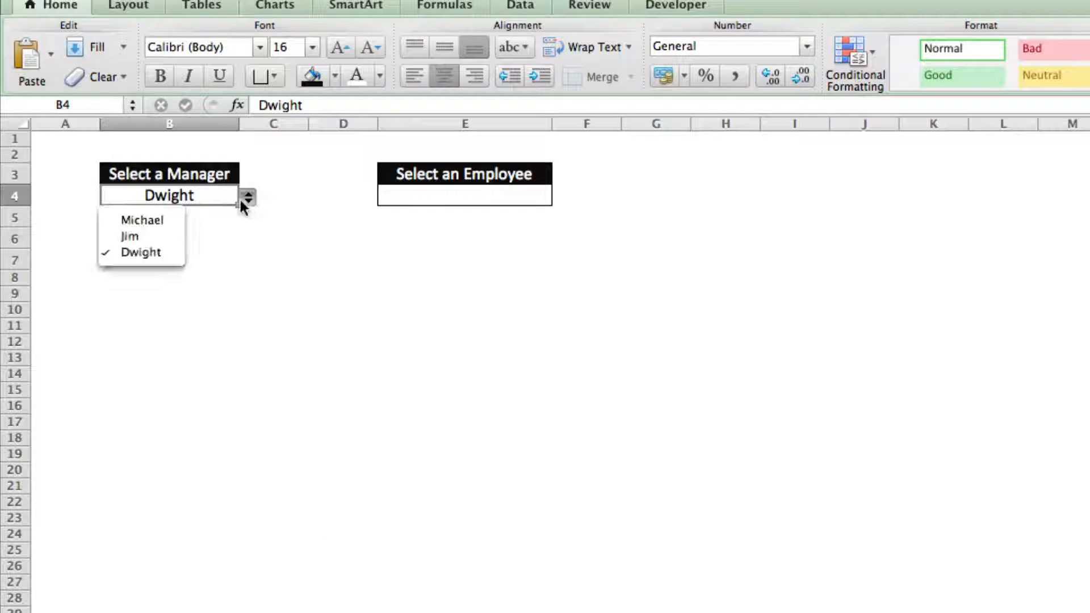
click(162, 230)
click(504, 194)
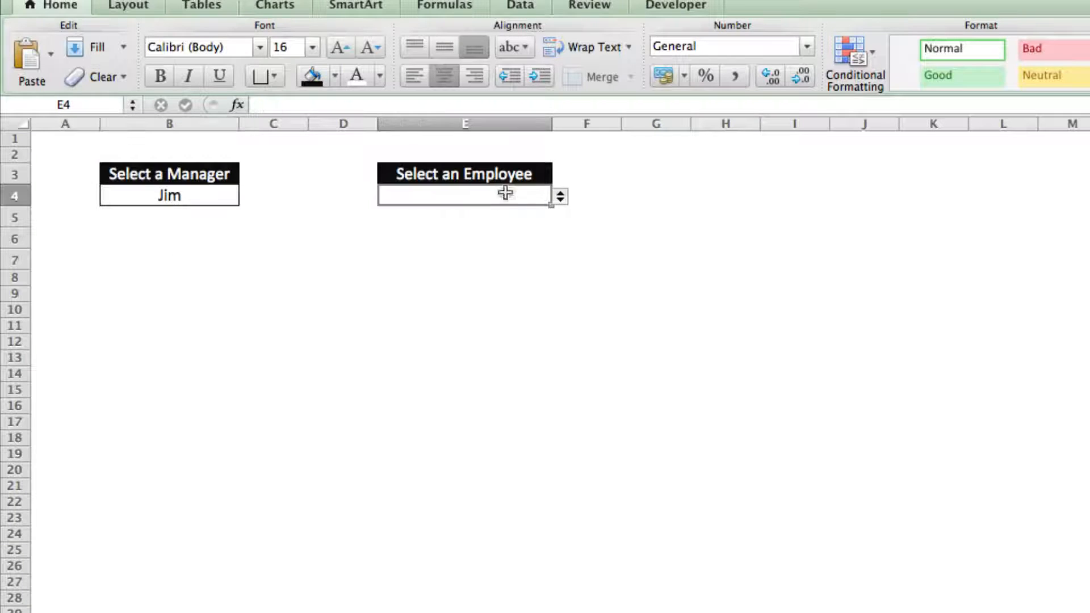
click(559, 196)
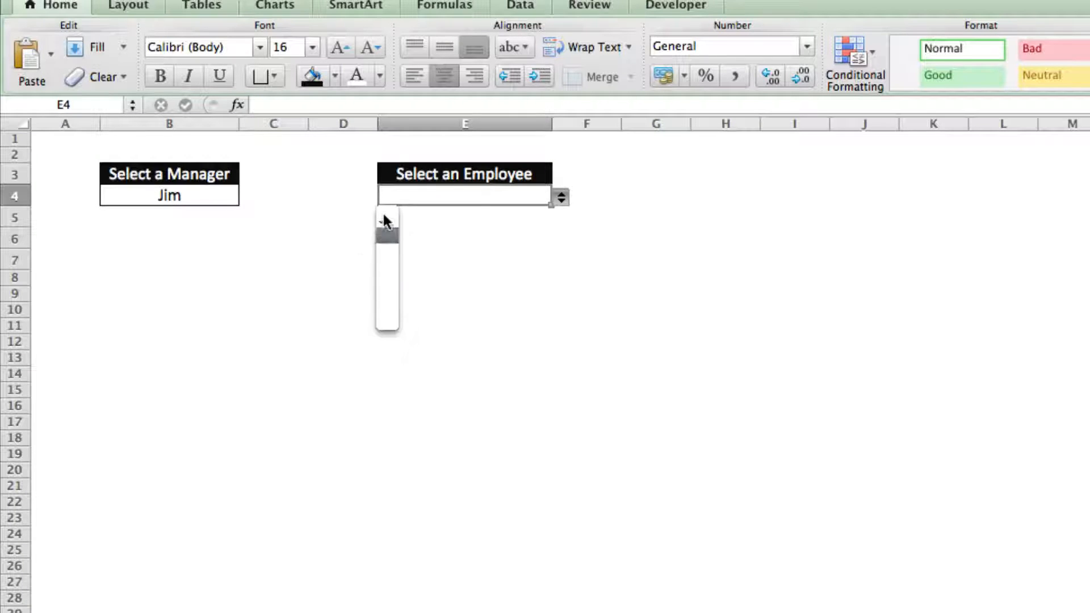
click(438, 228)
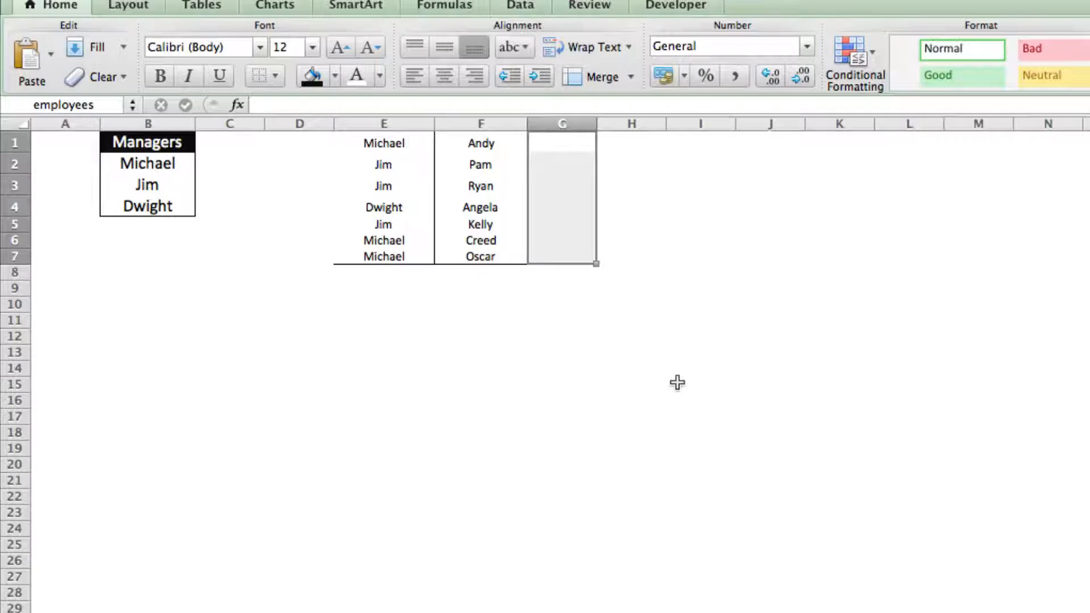
Inspect the range names assigned to the table E1:F7 and to its manager column E1:E7
key(Up)
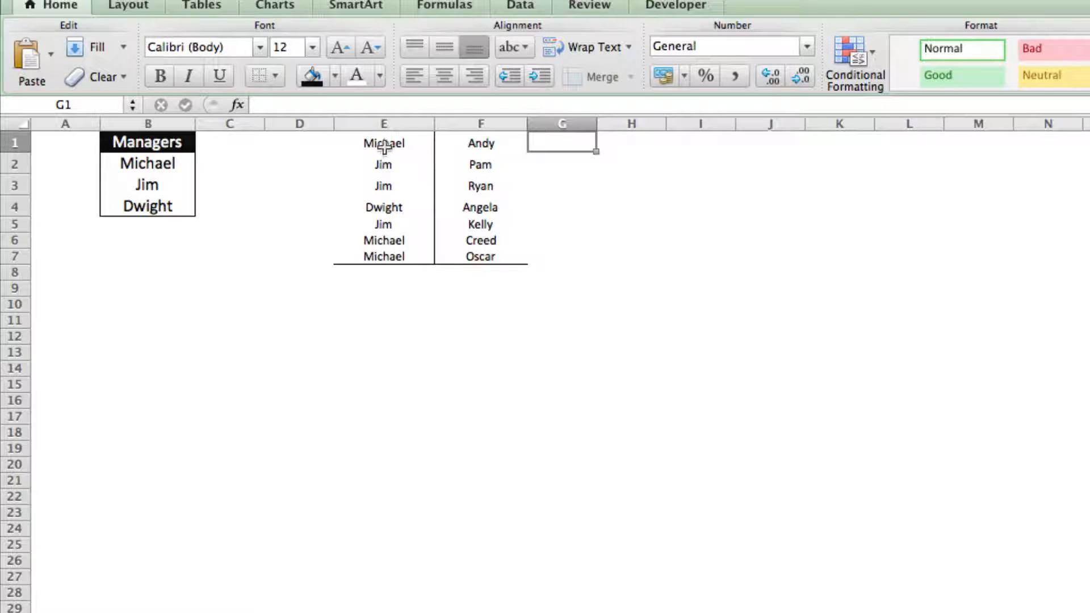
drag(384, 136, 464, 259)
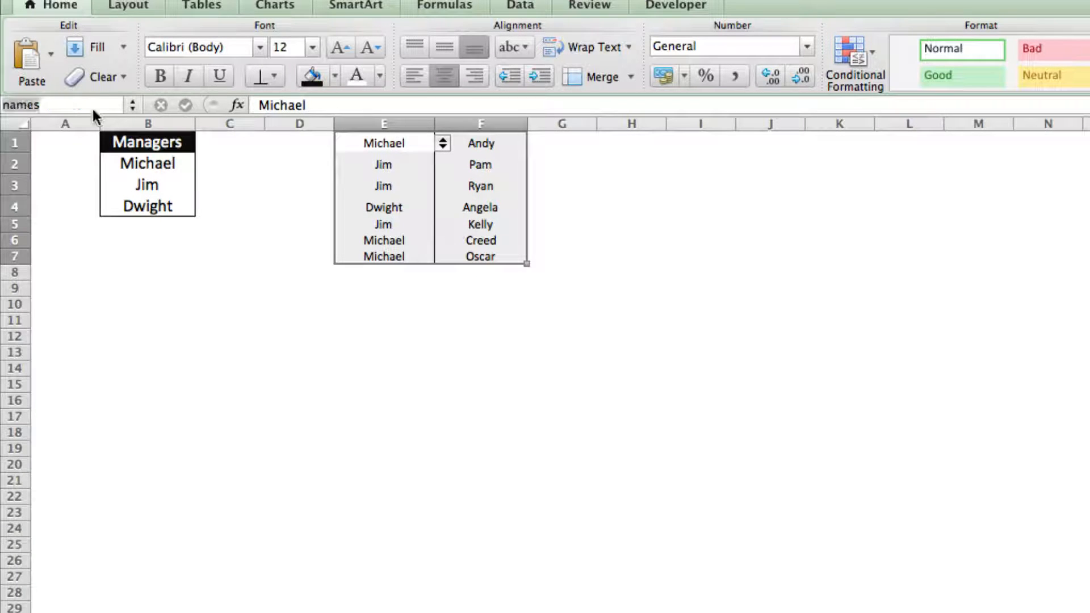
click(353, 184)
drag(378, 143, 379, 256)
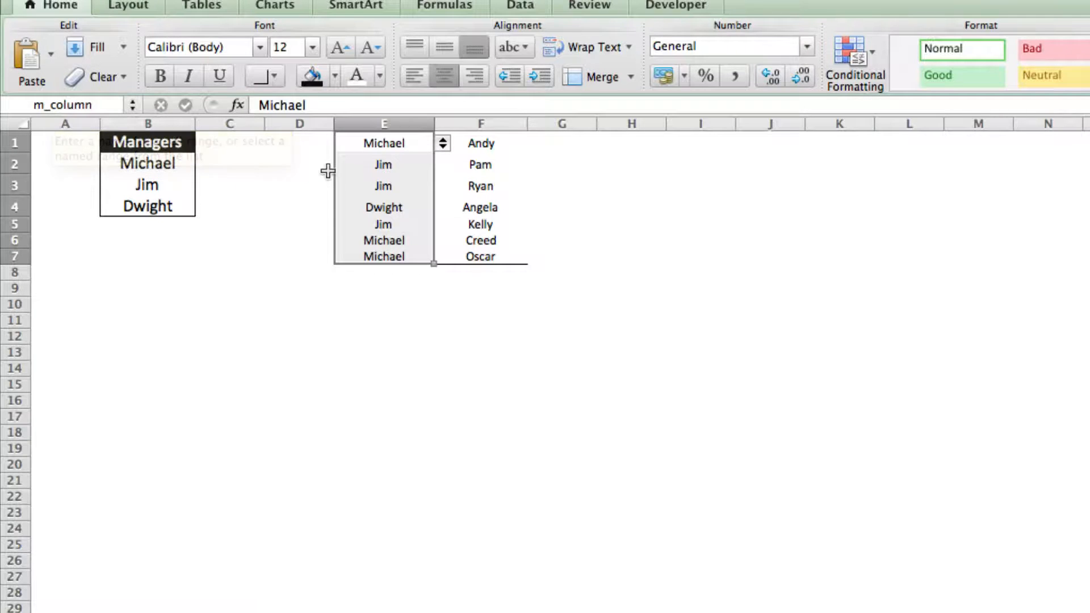
Begin a formula in cell G1 with =INDEX(names,SMALL(IF( to look up rows in the names range
click(550, 148)
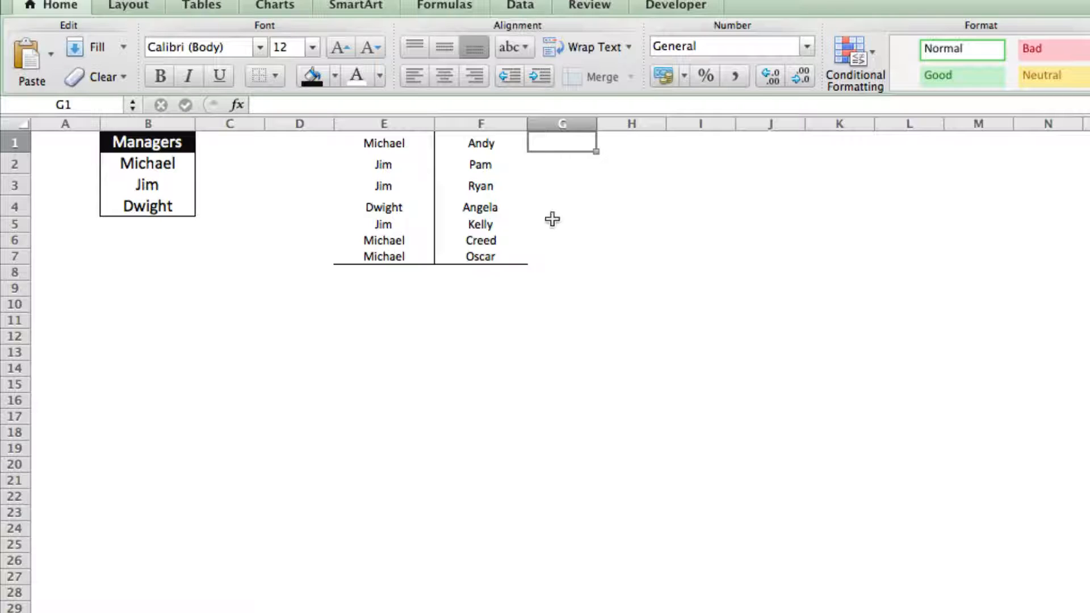
double_click(550, 144)
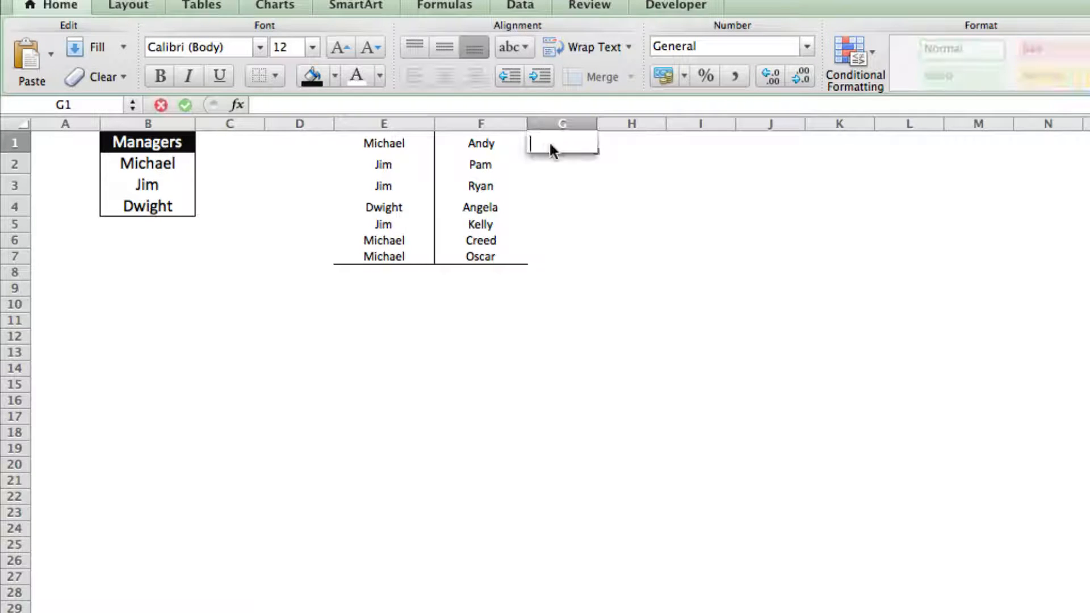
text(=INDEX)
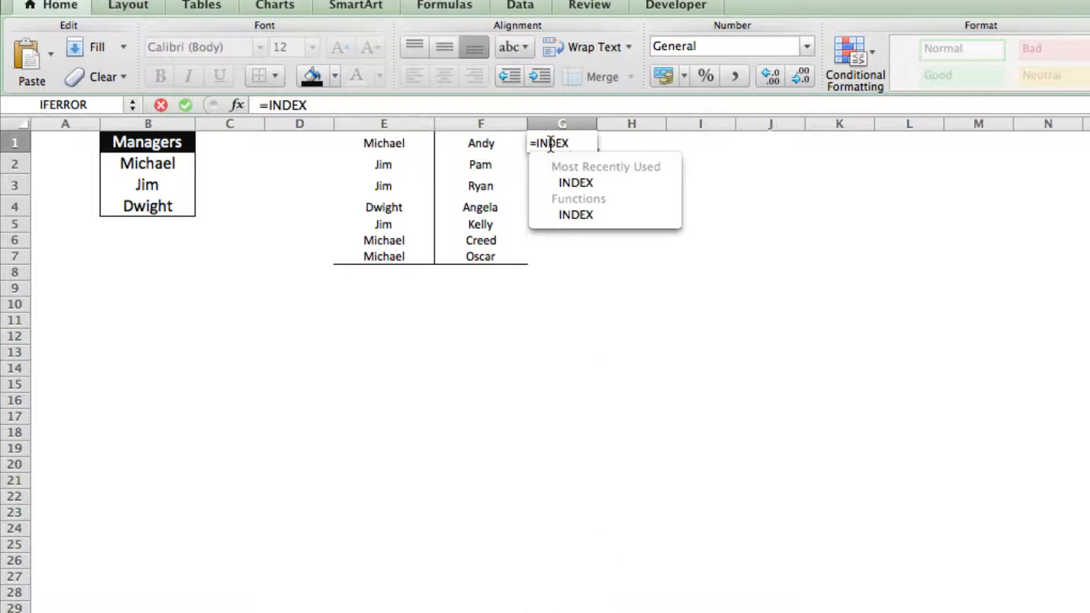
text(()
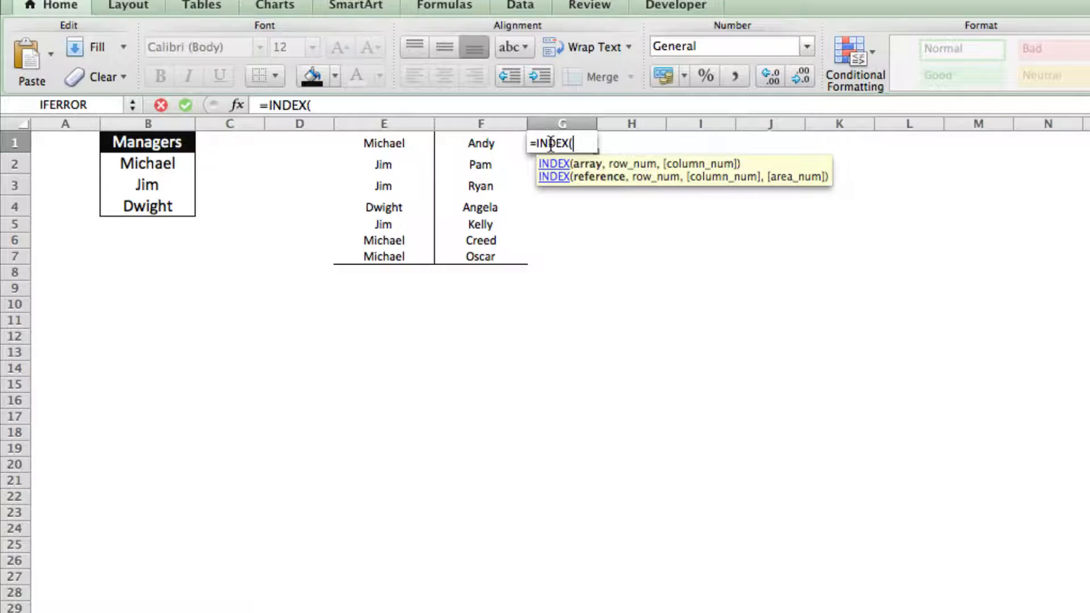
text(names)
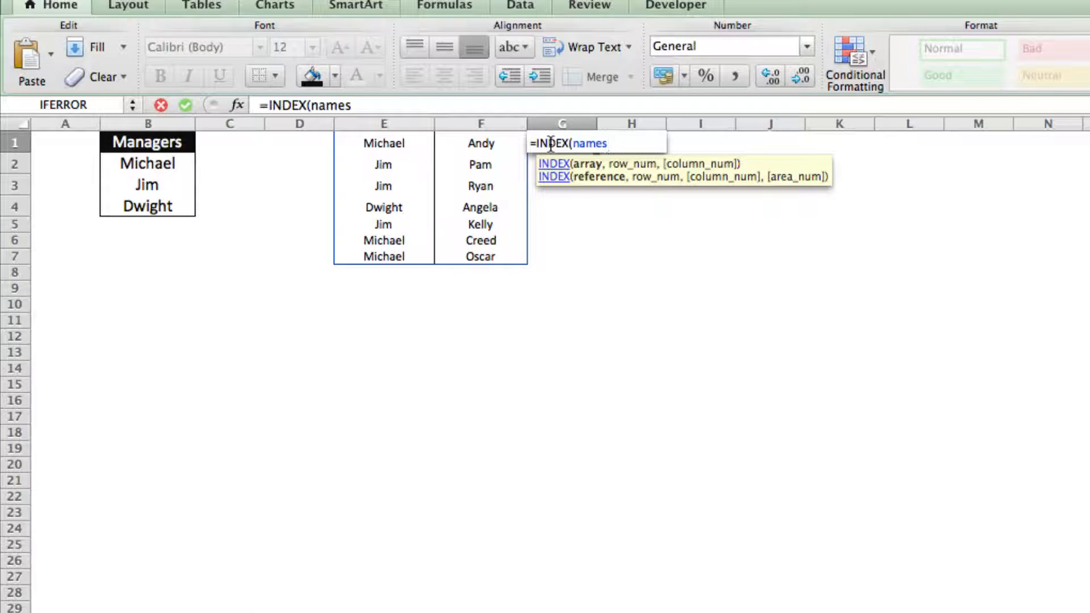
text(,)
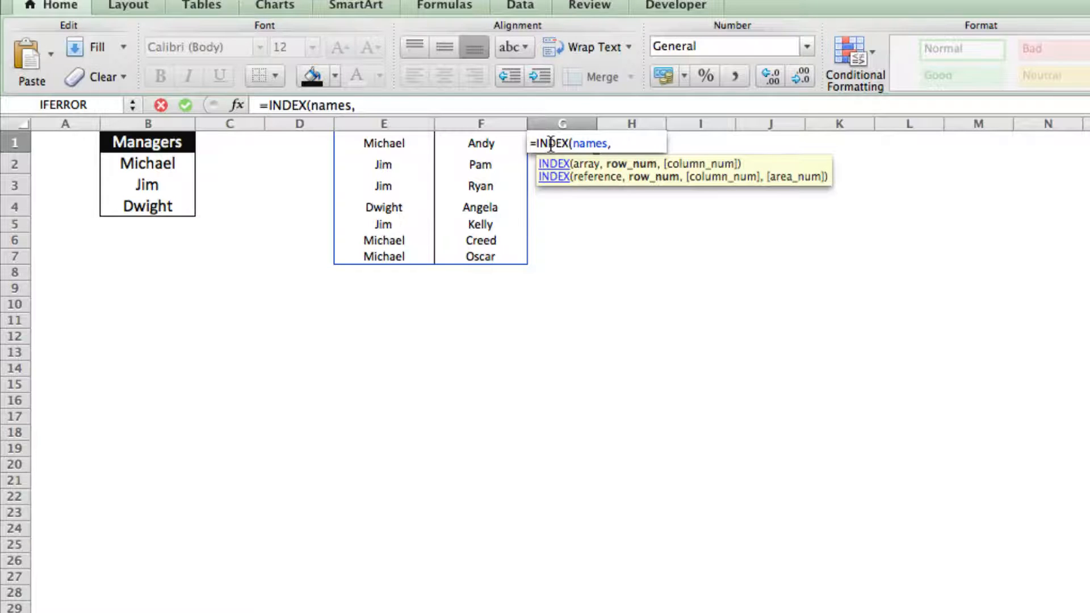
text(SMALL*)
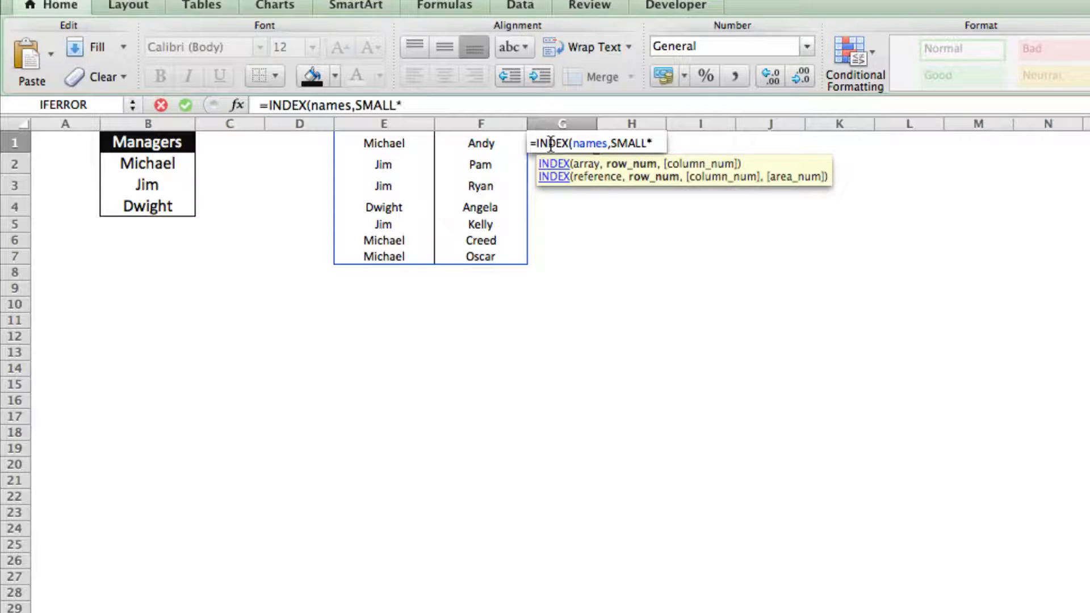
key(BackSpace)
text((IF()
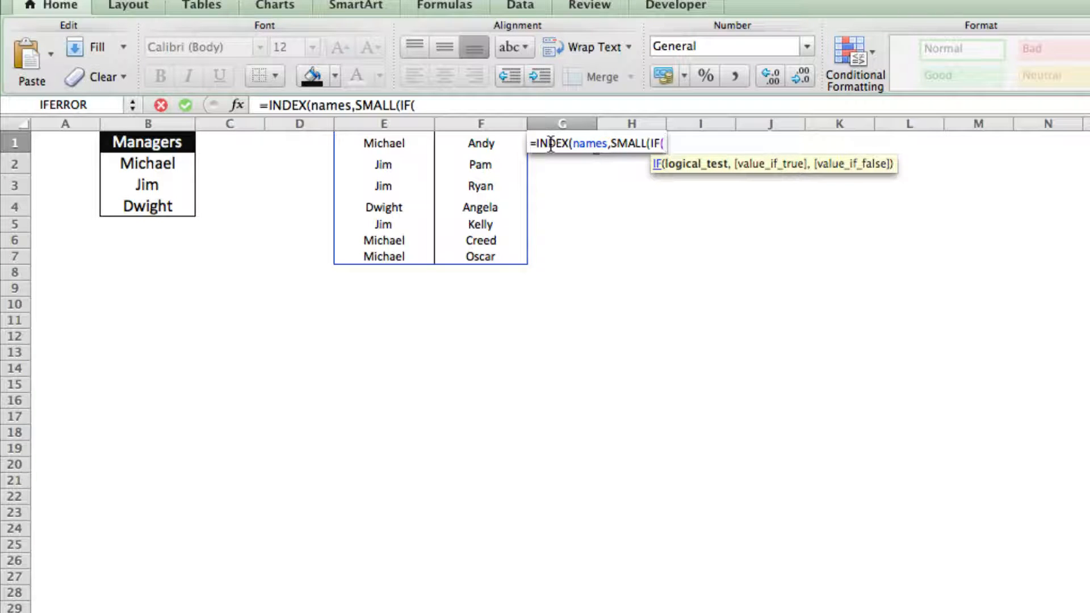
Add the IF condition m_column=Sheet3!$B$4, with an absolute reference to the selected manager cell
text(m_colim)
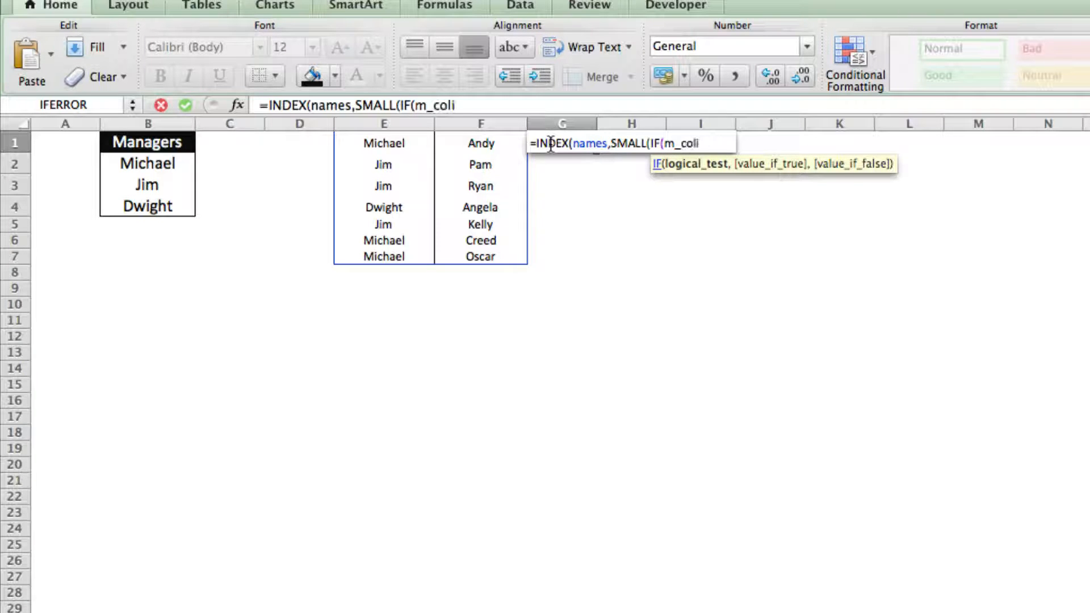
key(BackSpace)
key(BackSpace)
text(umn)
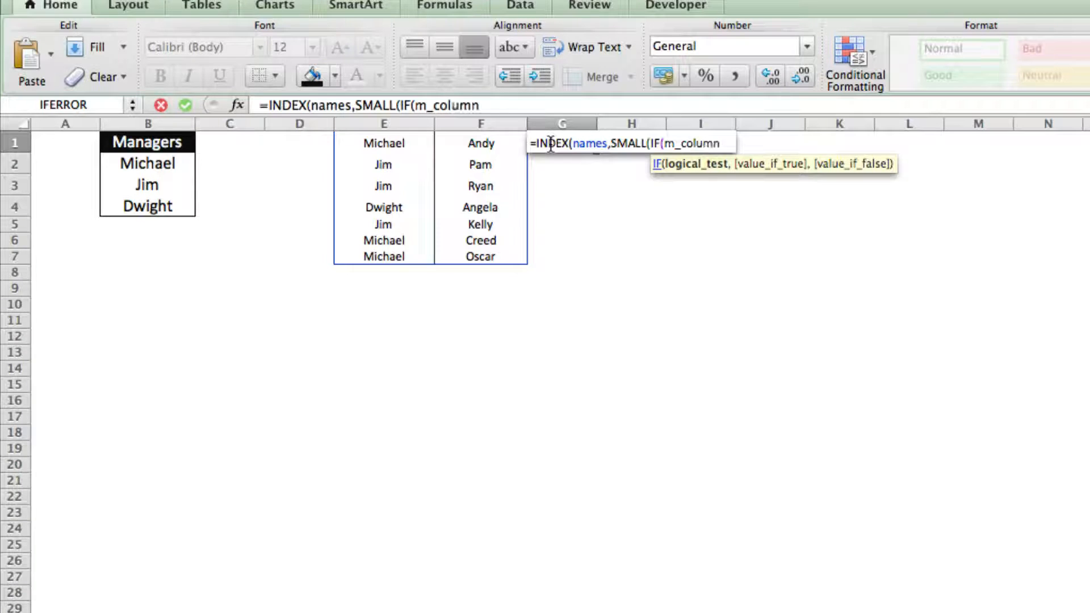
text(=)
click(216, 610)
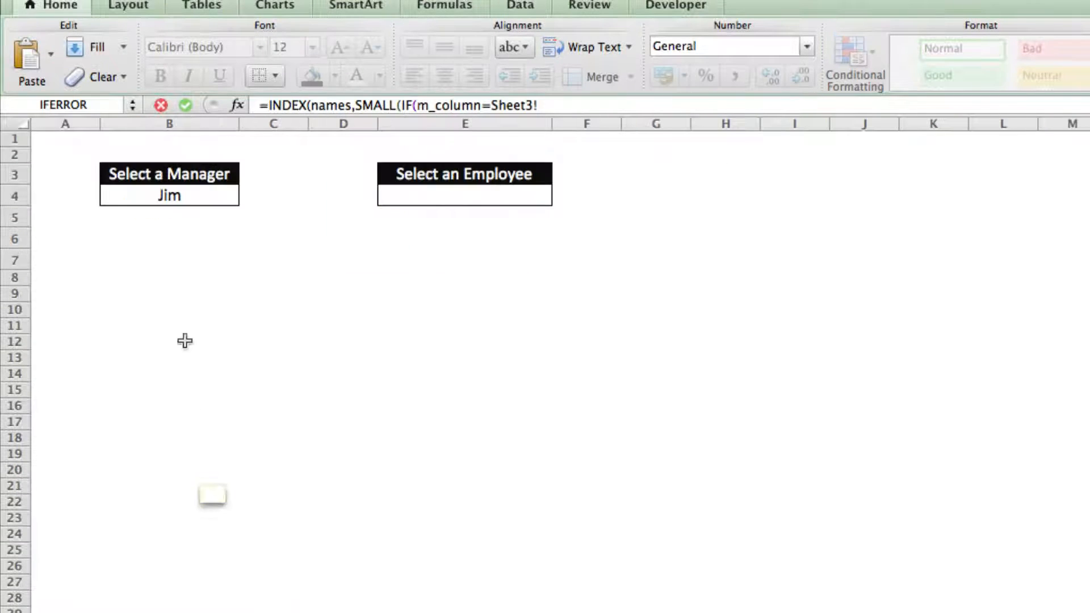
click(180, 195)
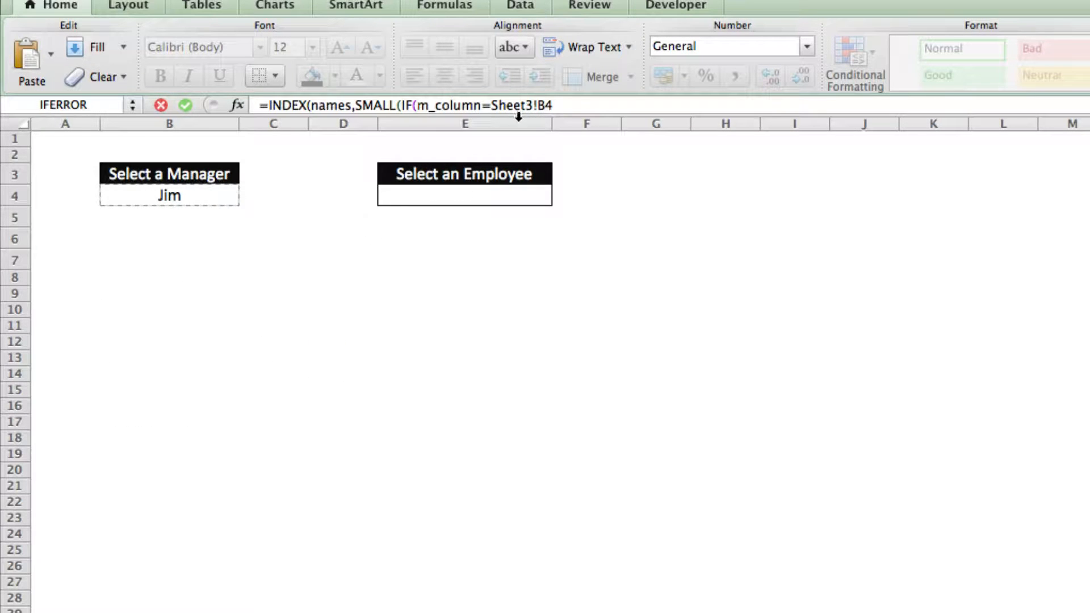
key(Left)
key(Left)
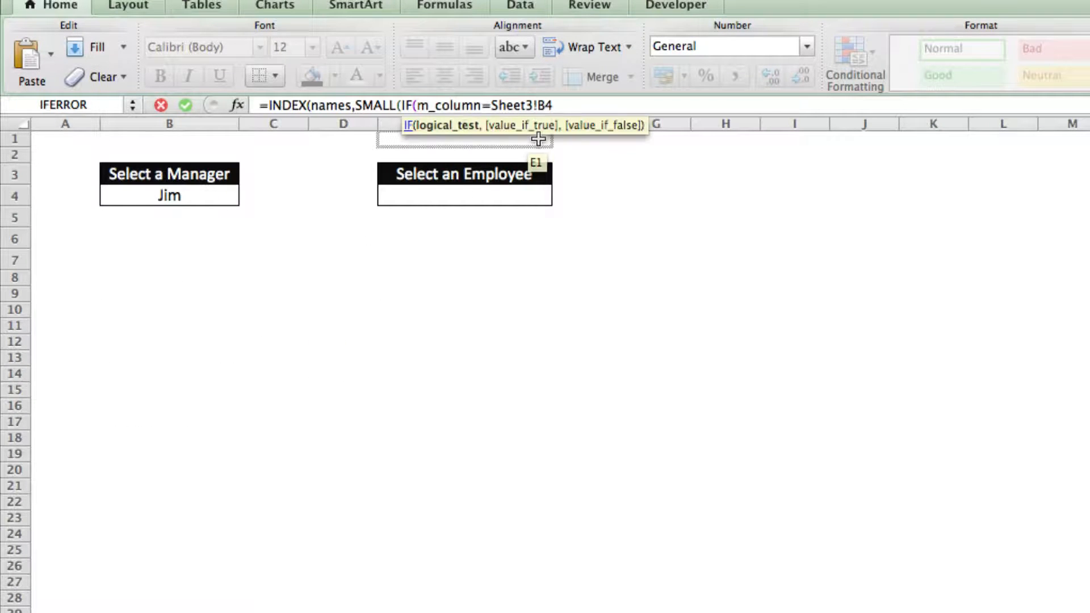
text($)
key(Right)
text($)
key(Right)
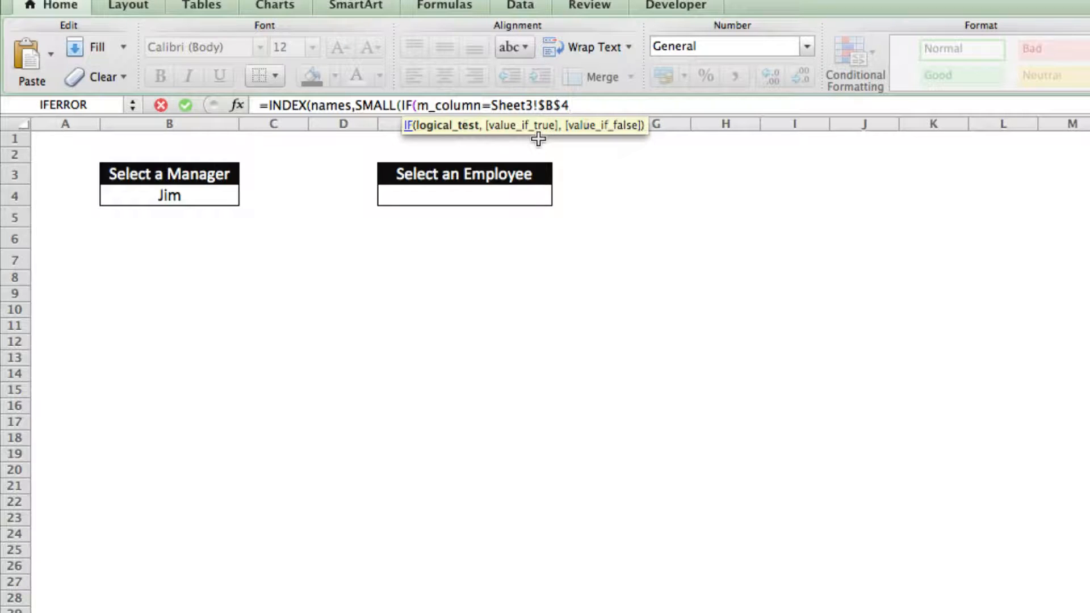
Set the IF function's true value to ROW(m_column) and close the IF function
text(,)
text(ROW)
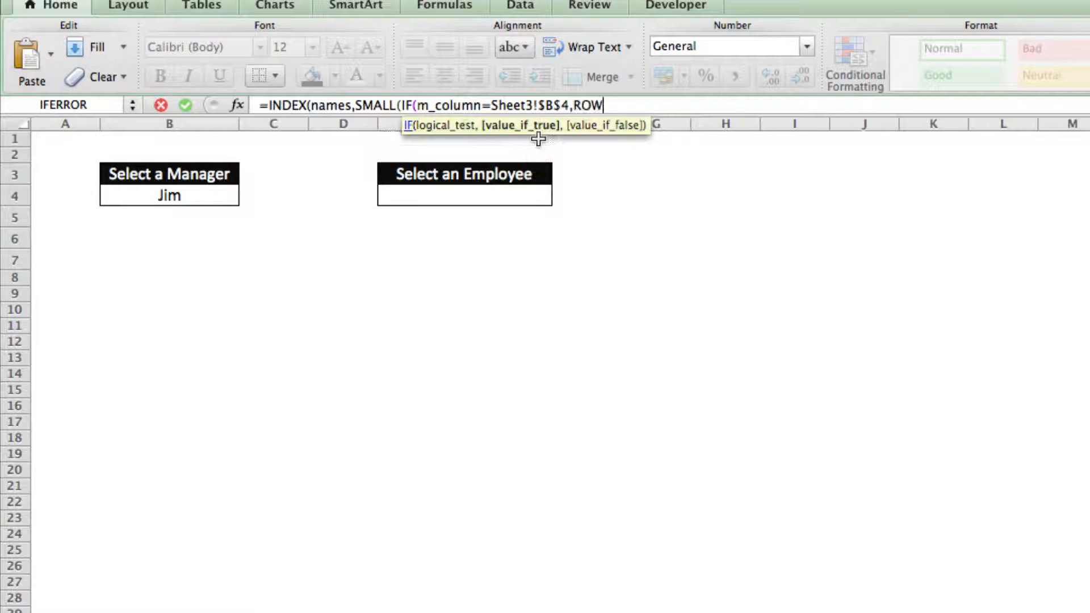
text((m_column)
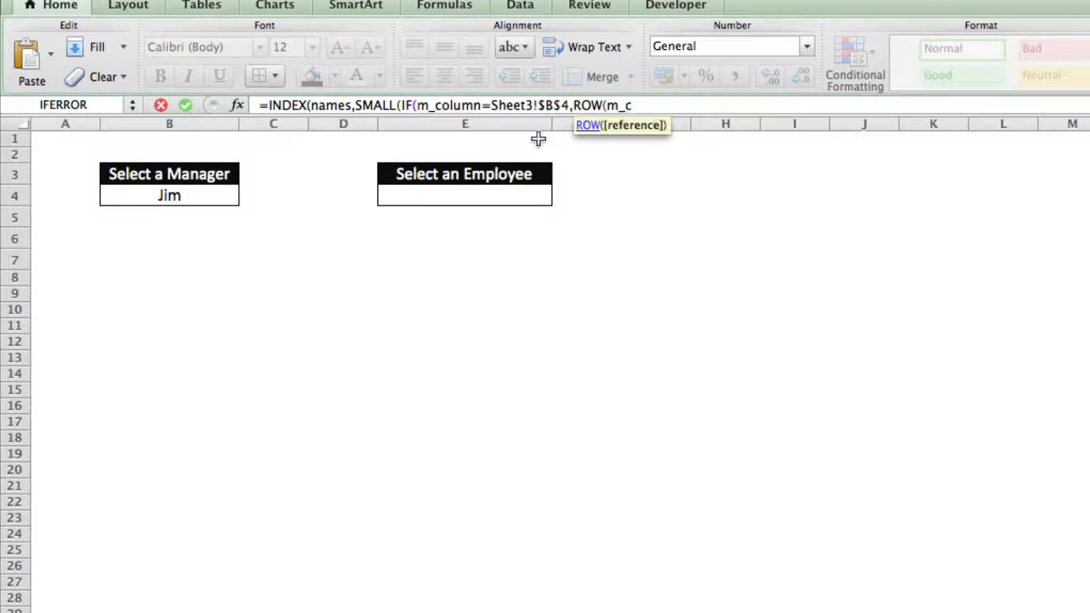
text()))
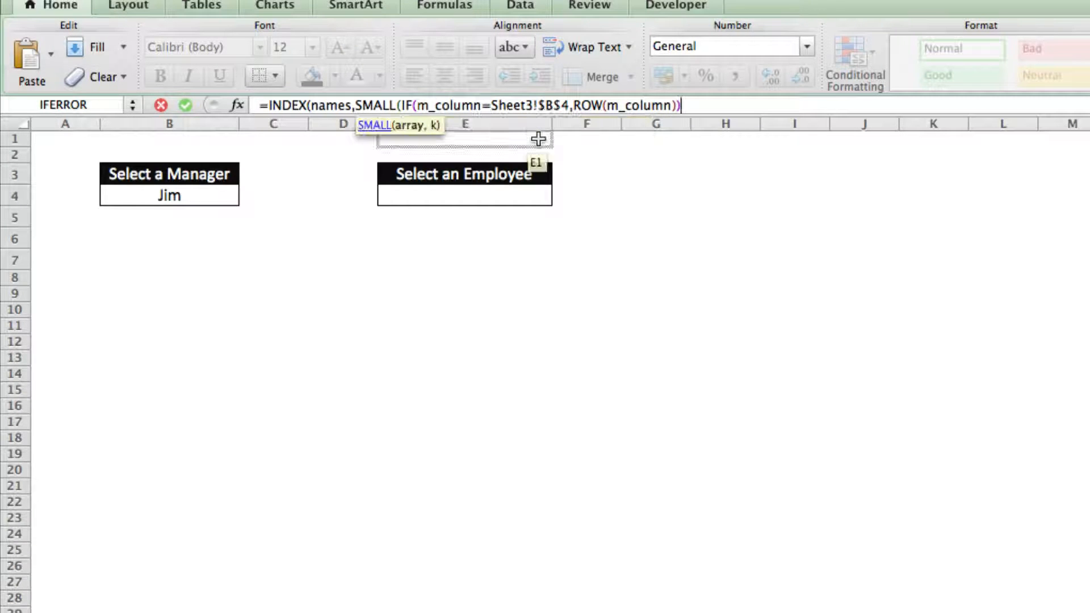
Finish the G1 formula with ROW(1:1) as SMALL's k argument and 2 as INDEX's column number, and review the entered formula
text(,ROW()
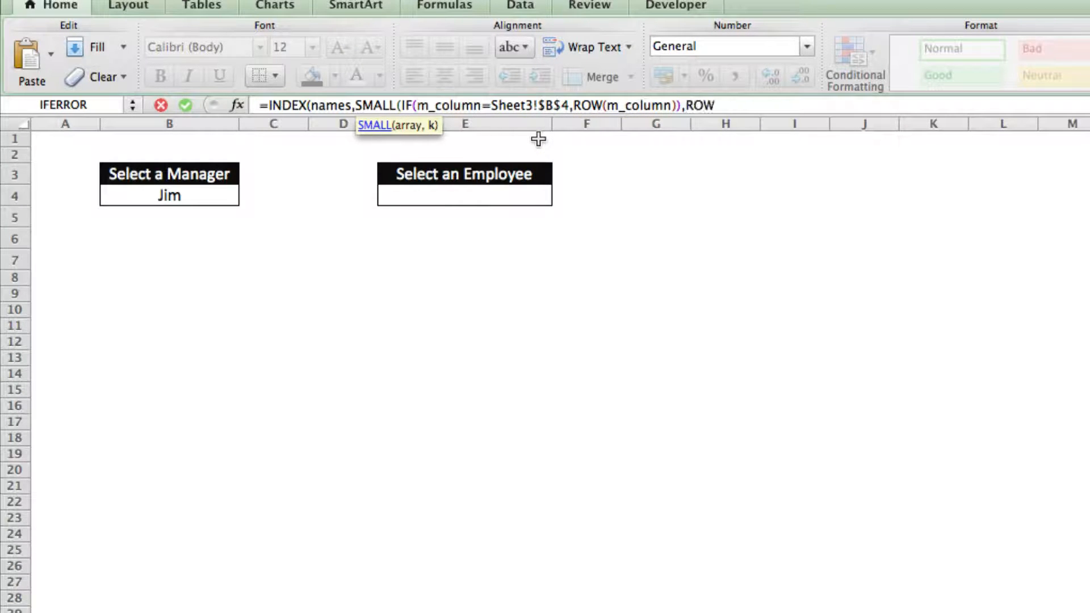
text(1:1)
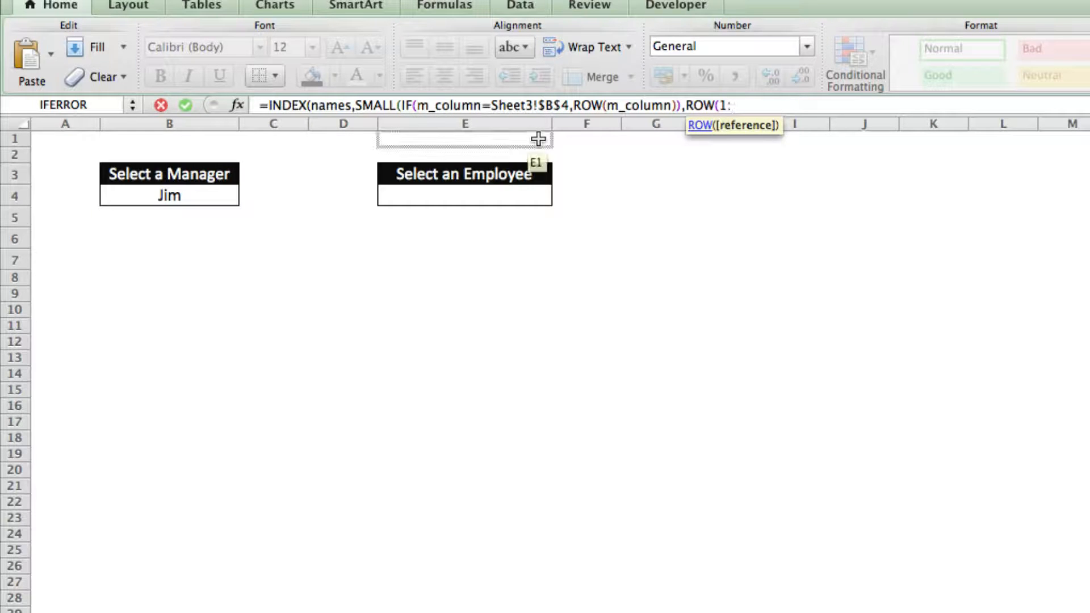
text()))
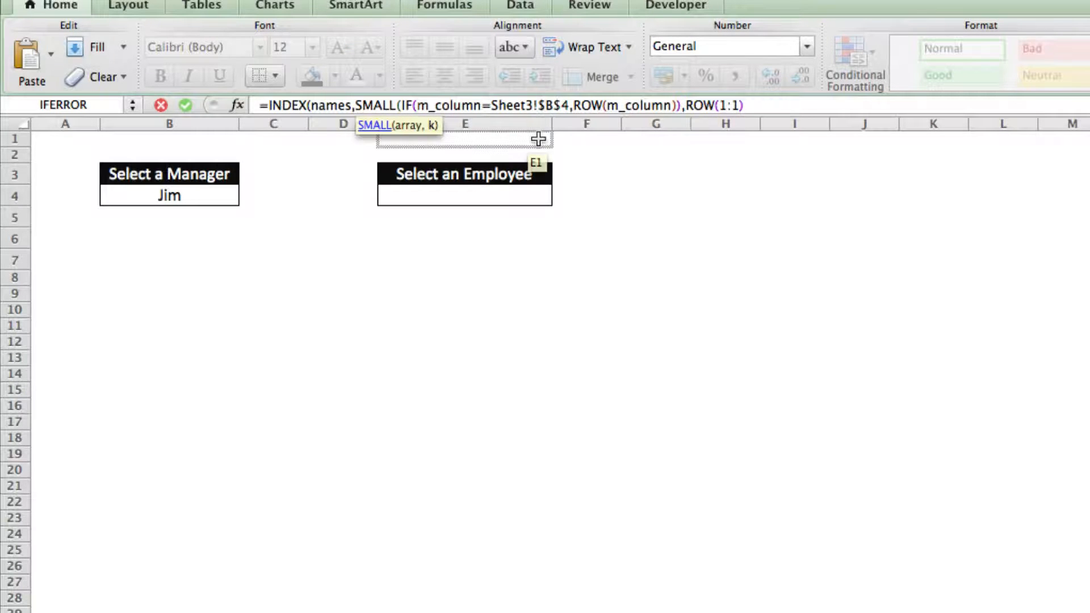
text(),)
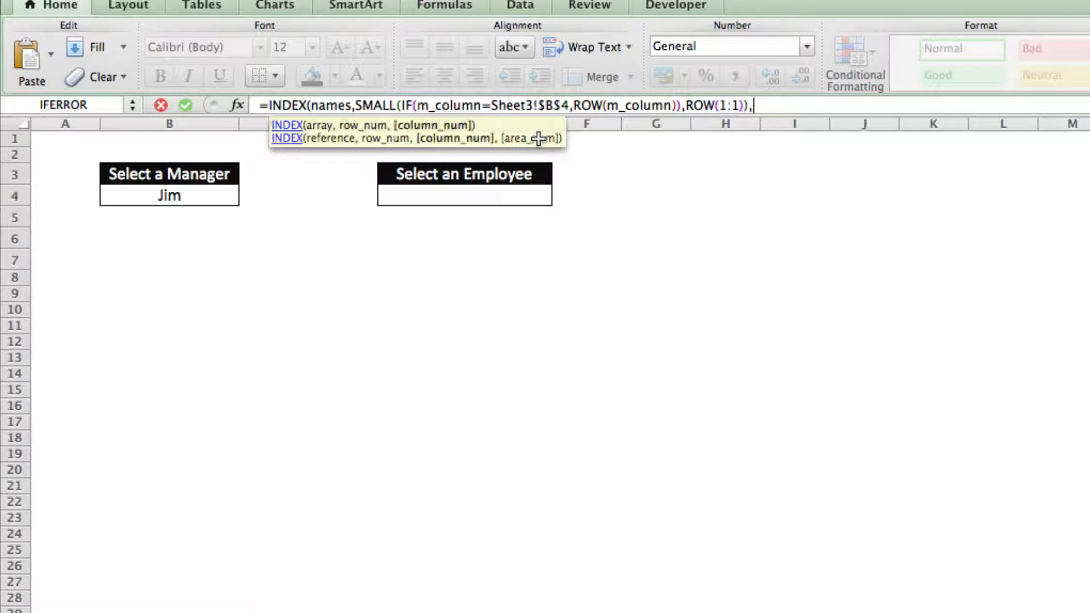
text(2))
key(Return)
key(ctrl+Page_Up)
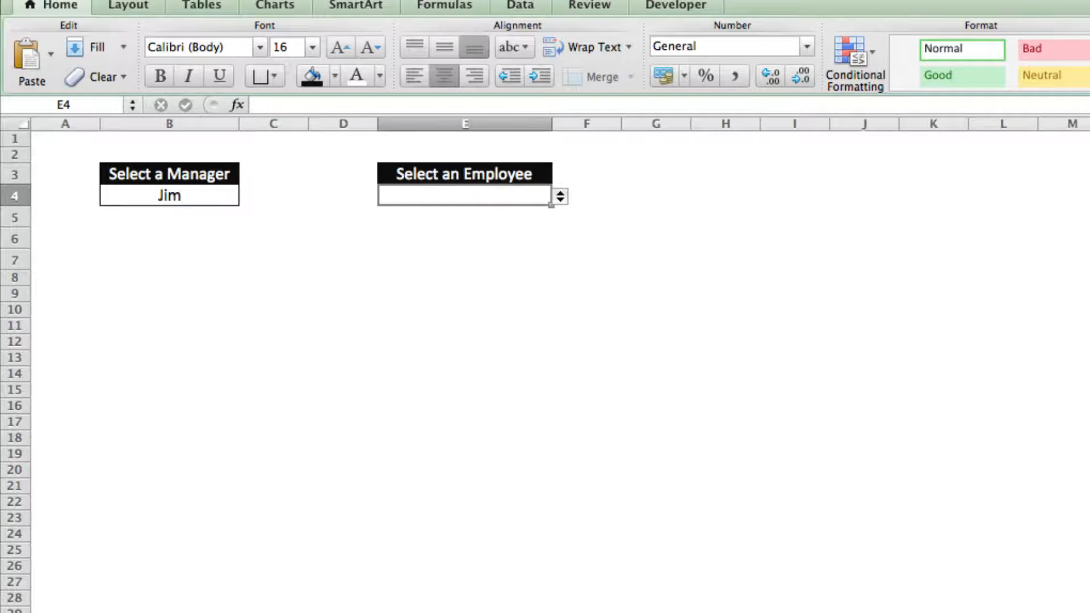
key(ctrl+Page_Down)
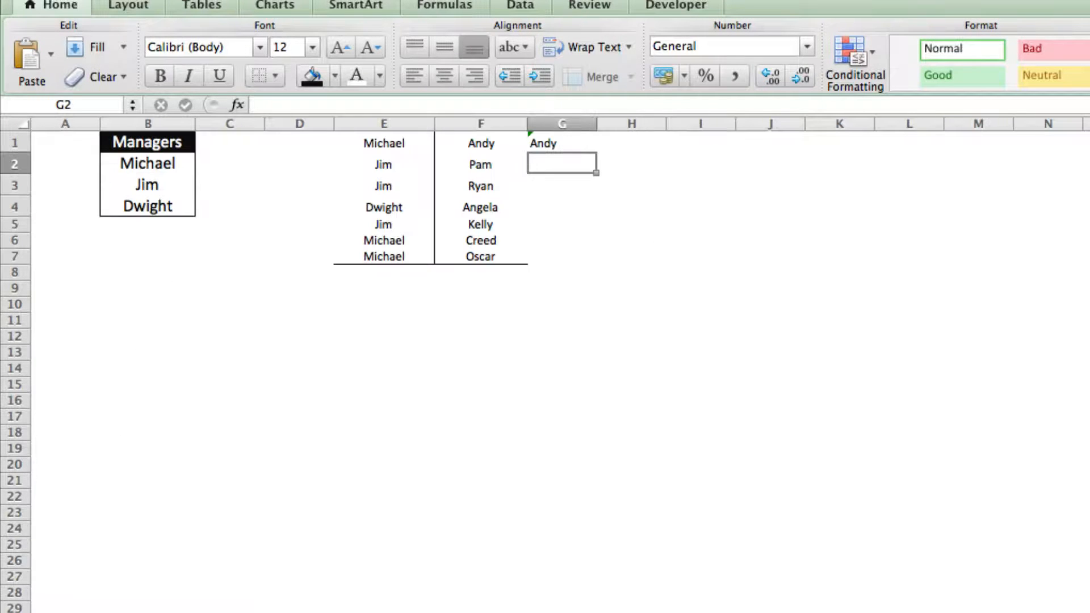
click(551, 141)
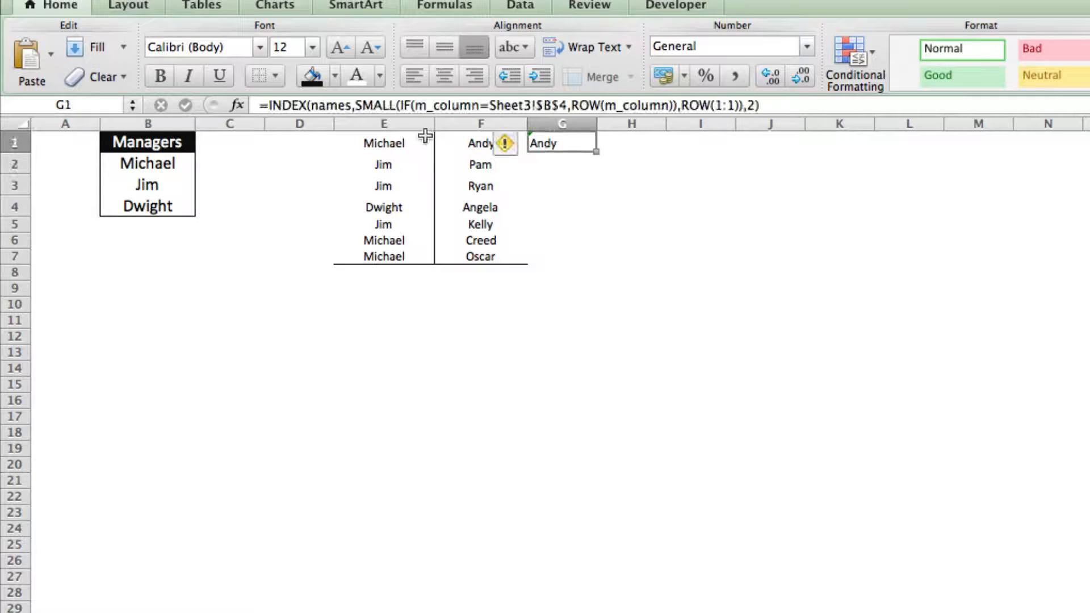
Re-enter the G1 formula as an array formula
click(396, 141)
click(546, 143)
click(716, 111)
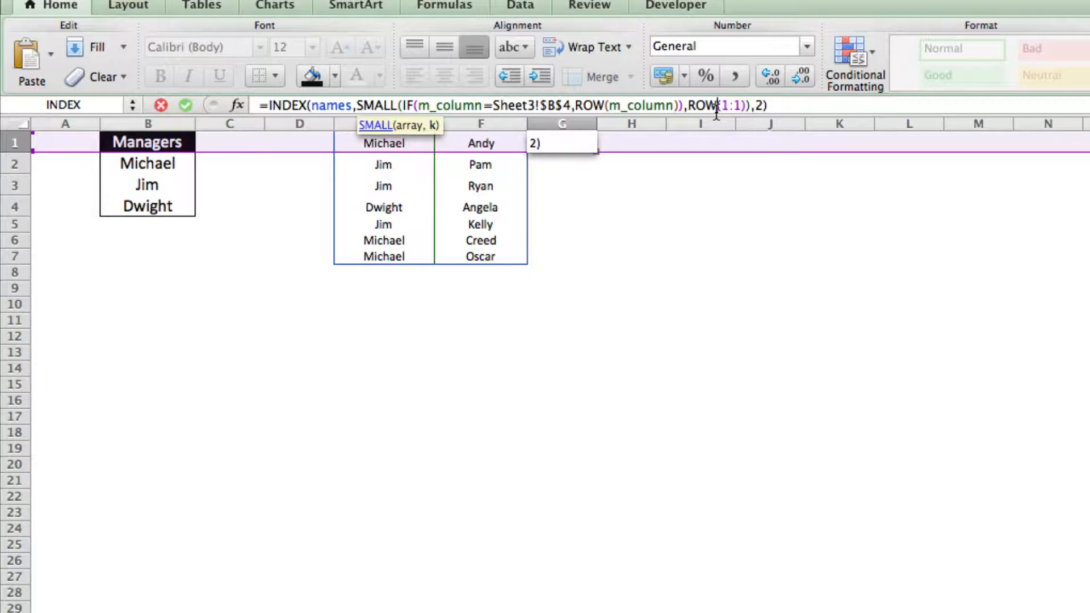
key(ctrl+shift+Return)
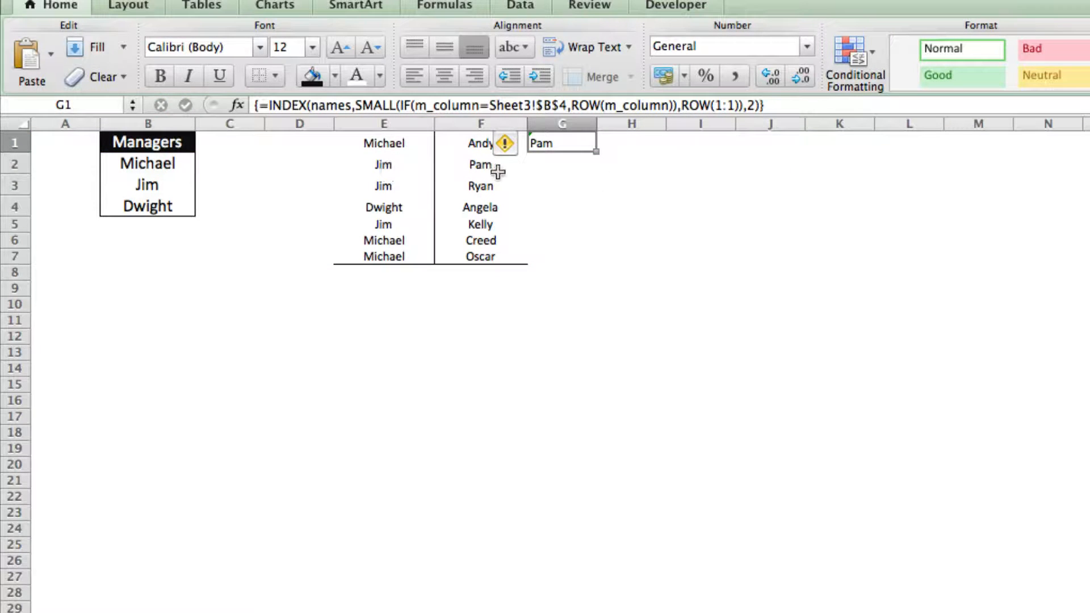
Copy the G1 array formula into the helper cells G2:G7
click(561, 160)
click(561, 144)
key(Down)
key(Right)
key(Down)
key(Left)
key(Up)
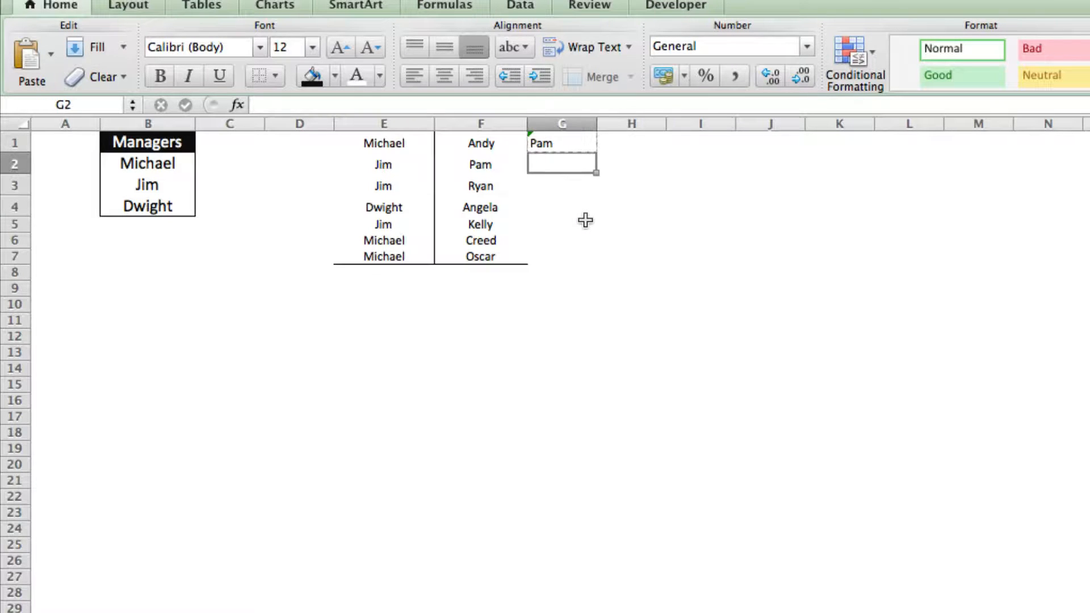
key(shift+Down)
key(shift+Down)
key(shift+Down)
key(shift+Down)
key(shift+Down)
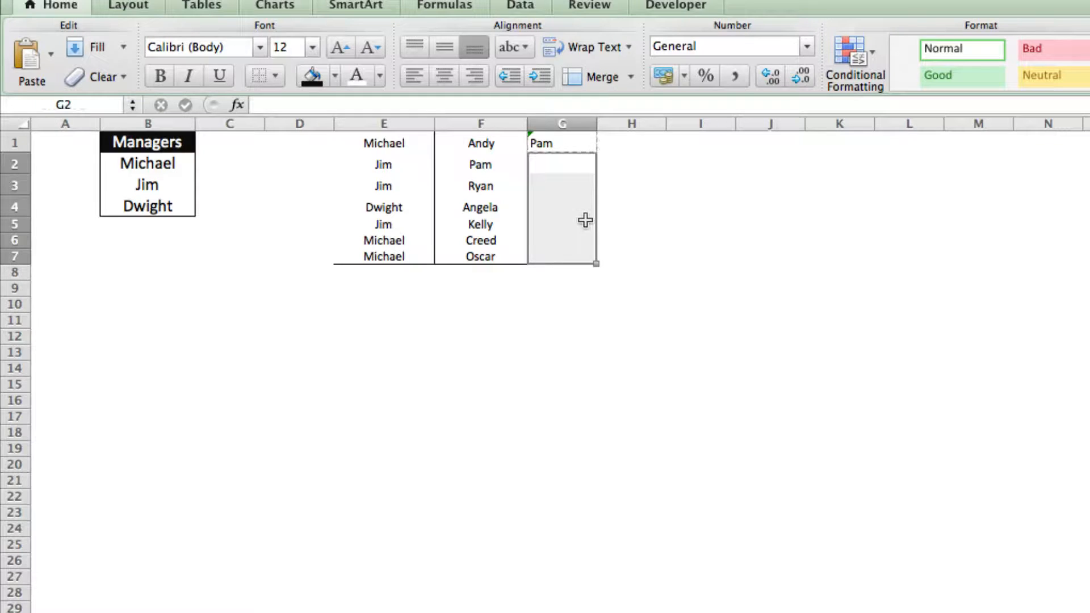
key(super+v)
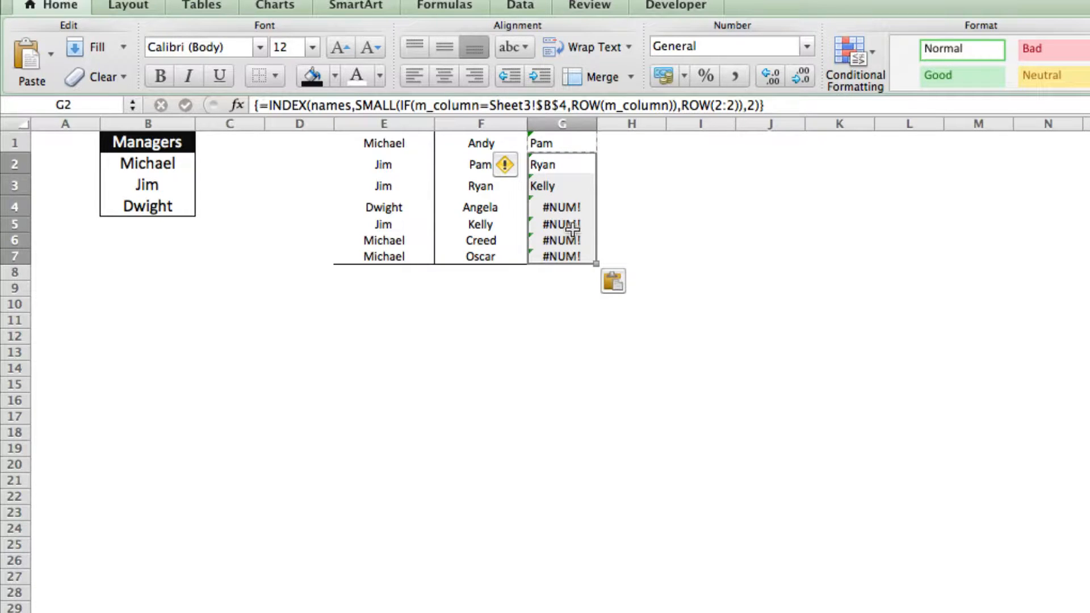
Wrap the G1 formula in IFERROR with "" as the error value, and enter it as an array formula
click(563, 143)
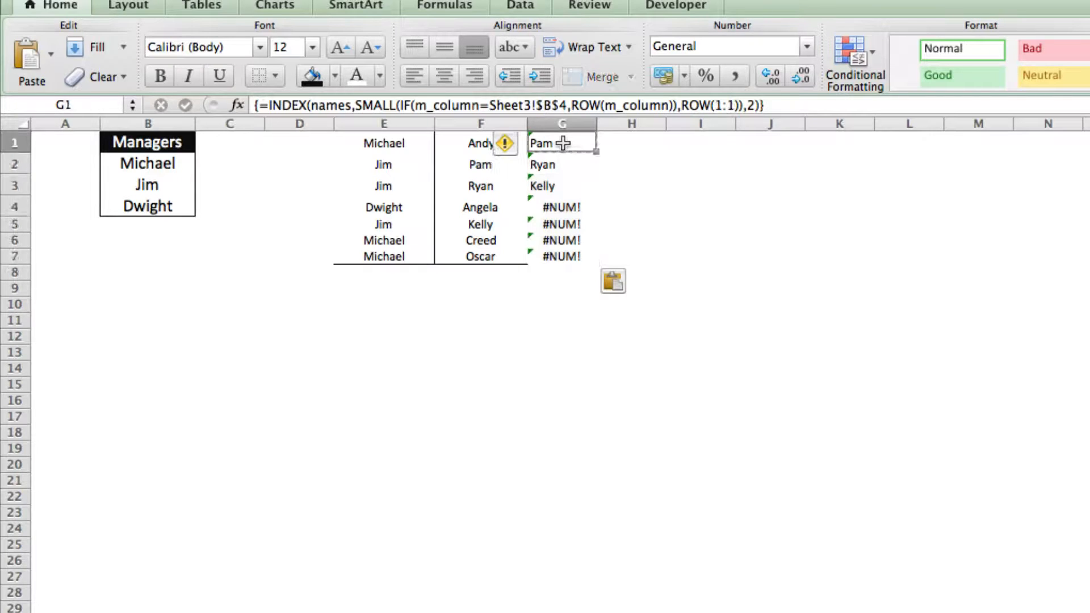
click(266, 106)
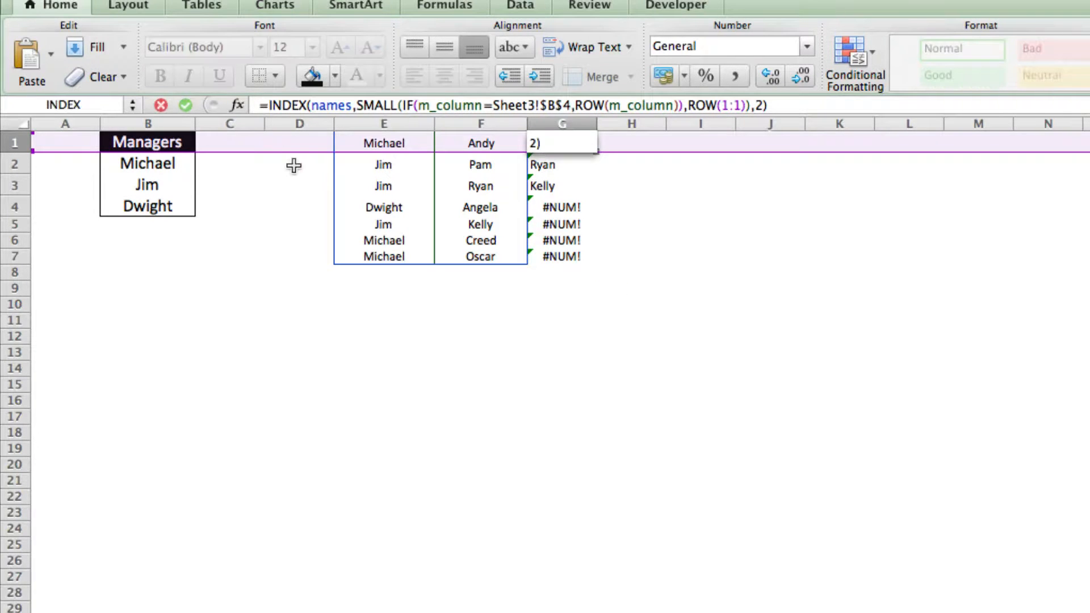
text(IFERRO)
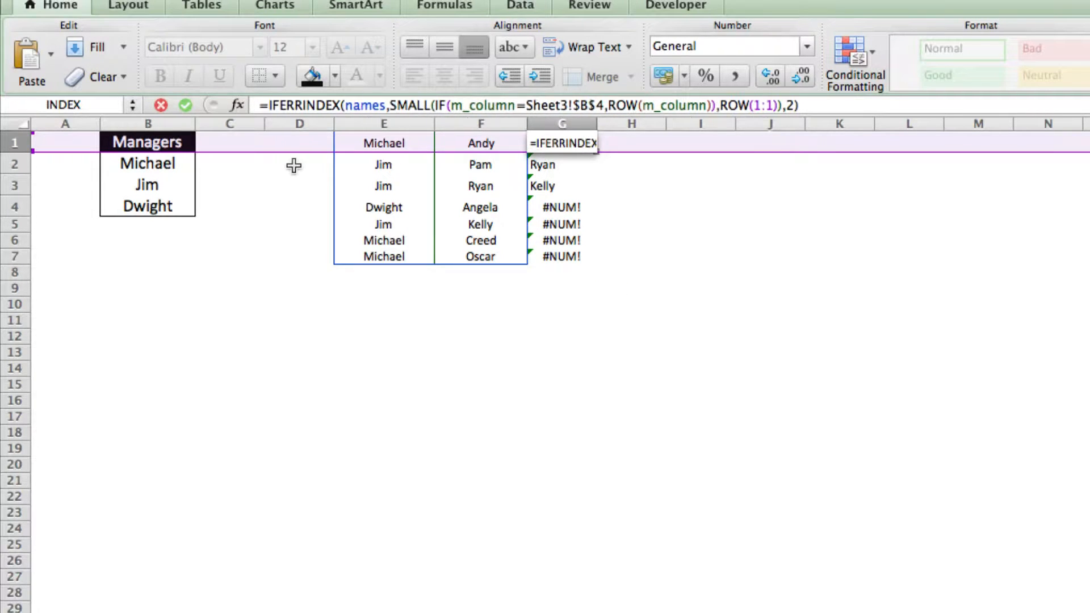
text(R()
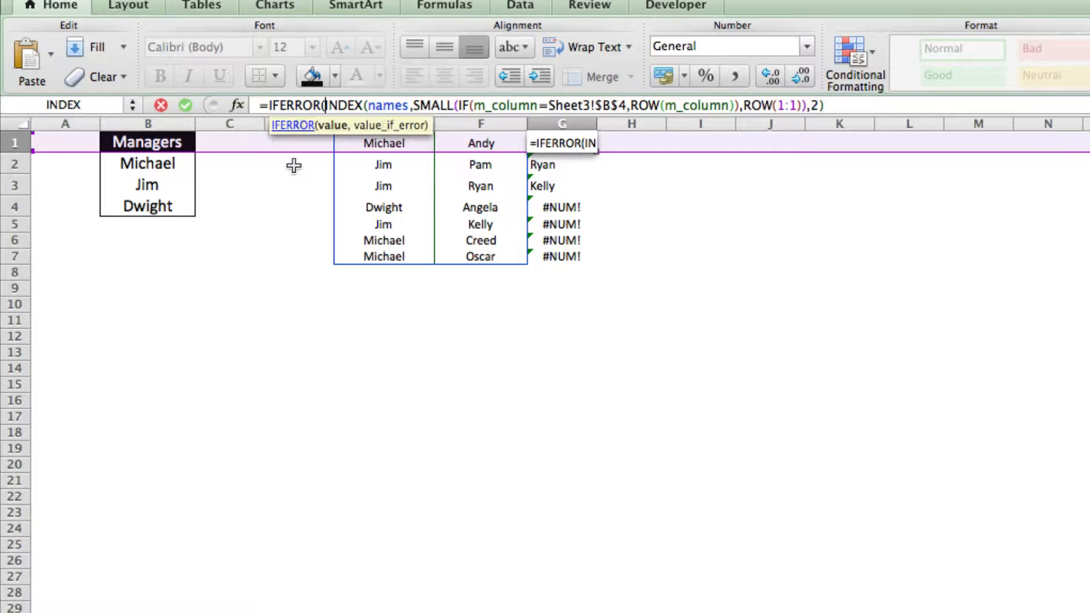
click(849, 103)
text(,"")
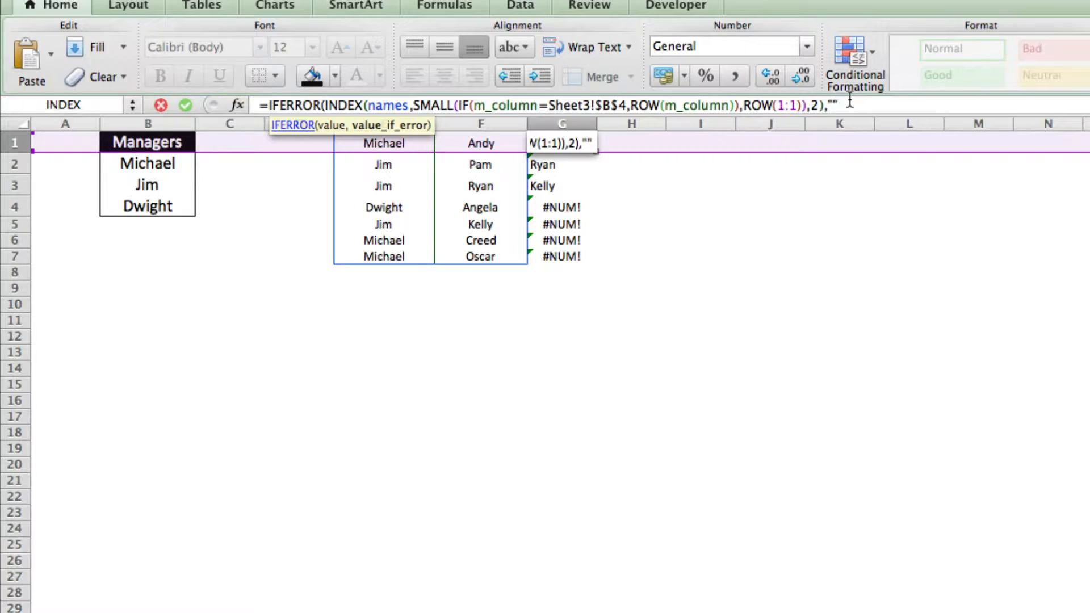
text())
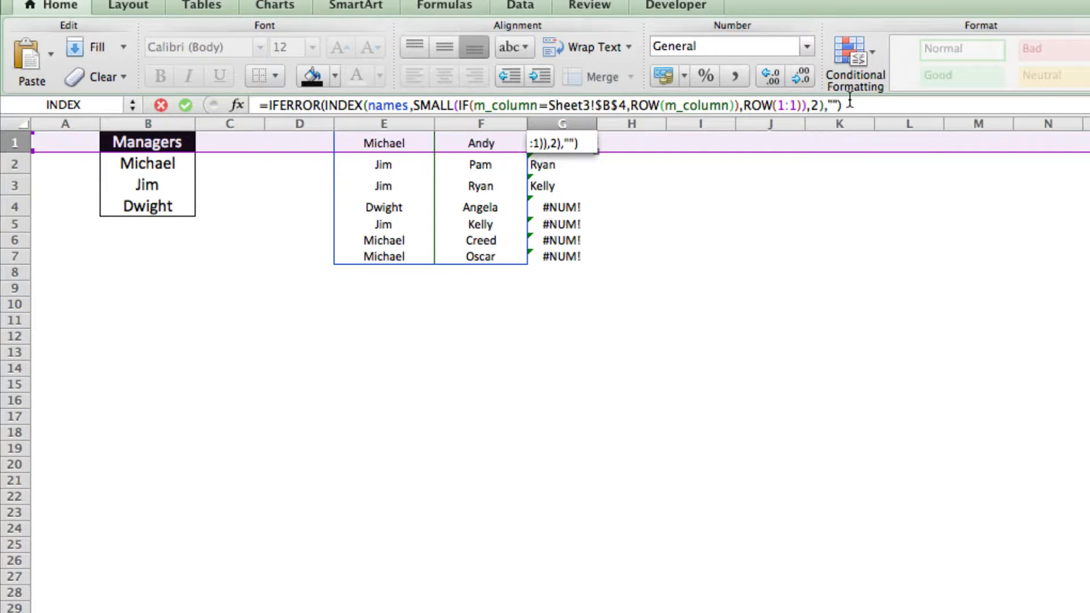
click(736, 105)
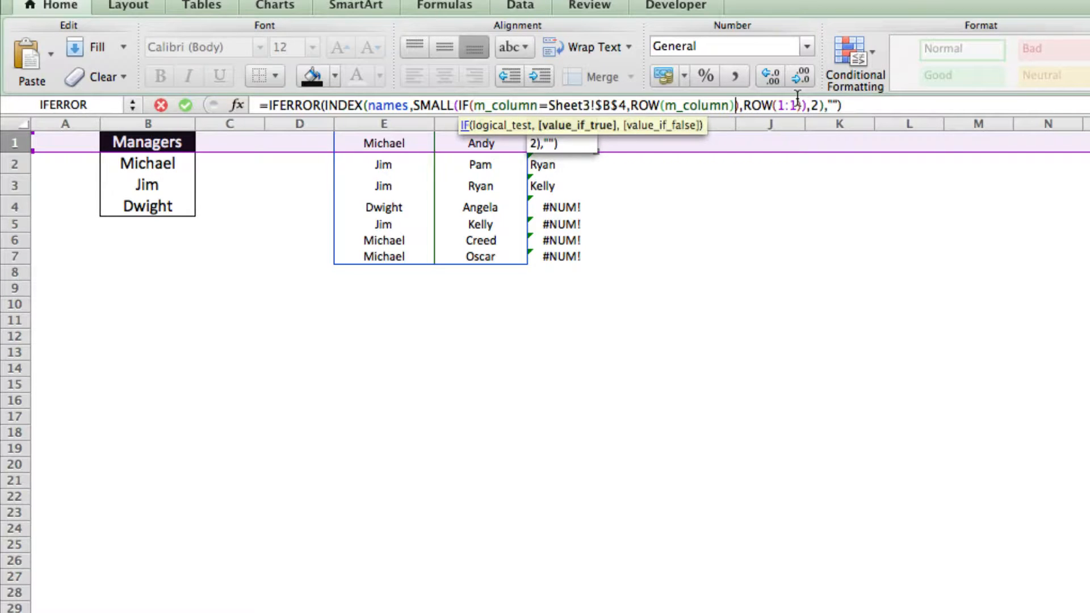
key(ctrl+shift+Return)
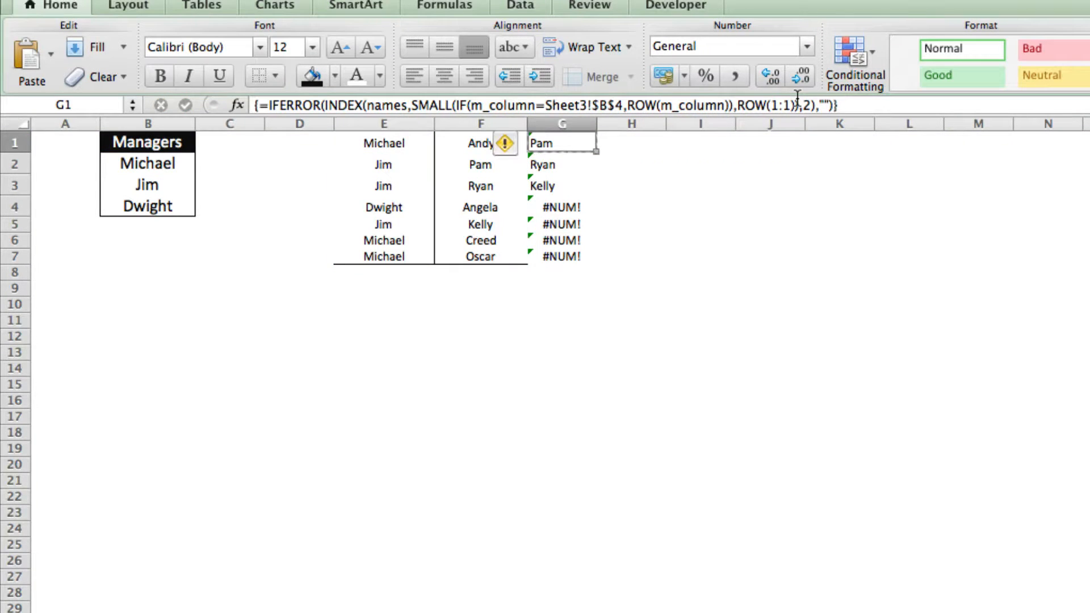
Overwrite helper cells G2:G7 with a copy of the IFERROR array formula from G1
key(Down)
key(Right)
key(Down)
key(Left)
key(Up)
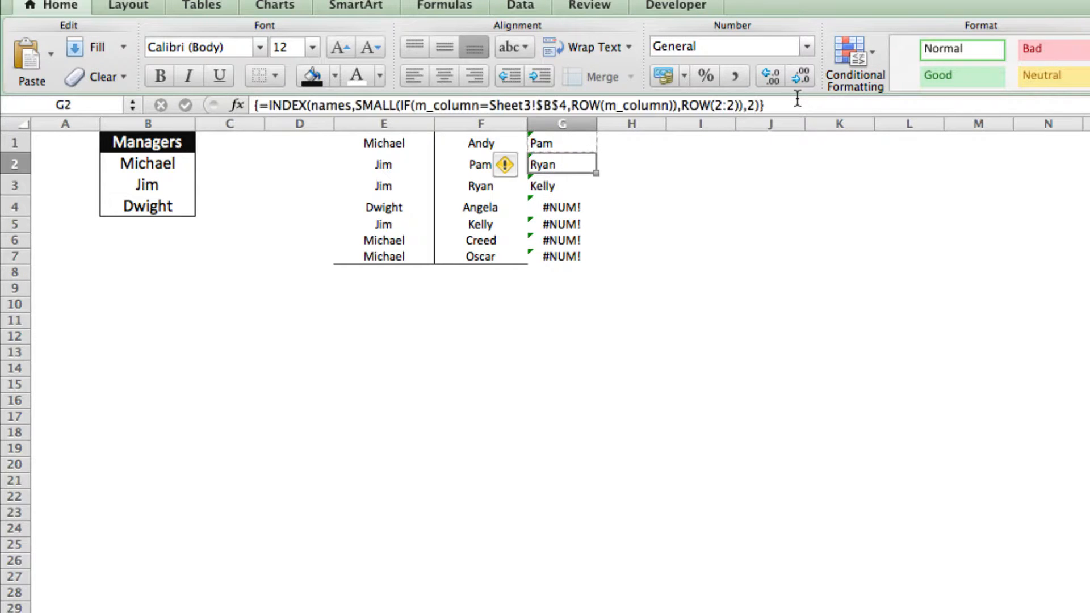
key(shift+Down)
key(shift+Down)
key(shift+Down)
key(shift+Down)
key(shift+Down)
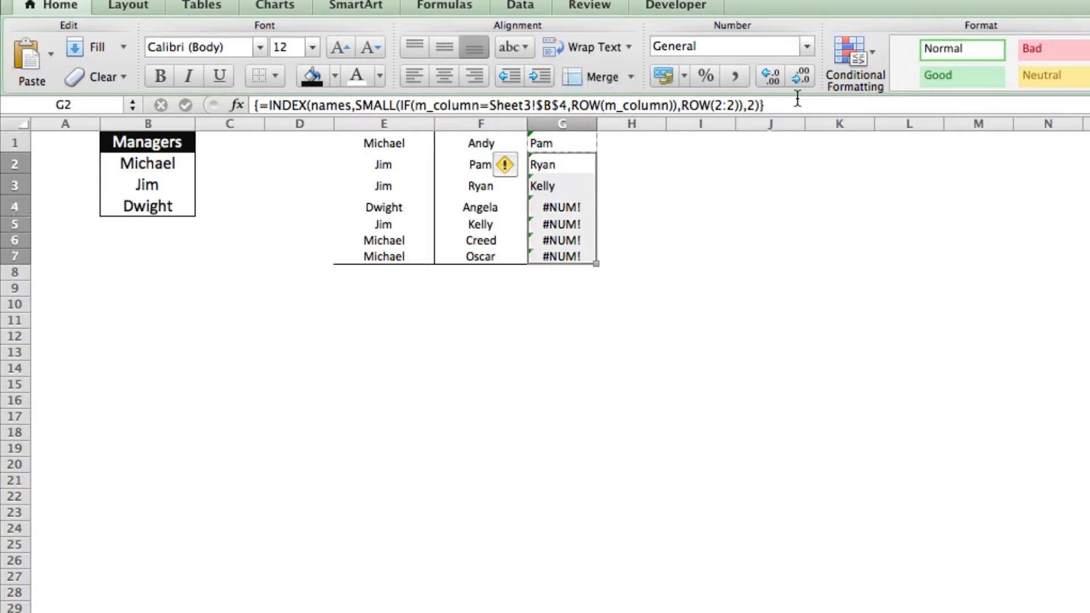
key(super+v)
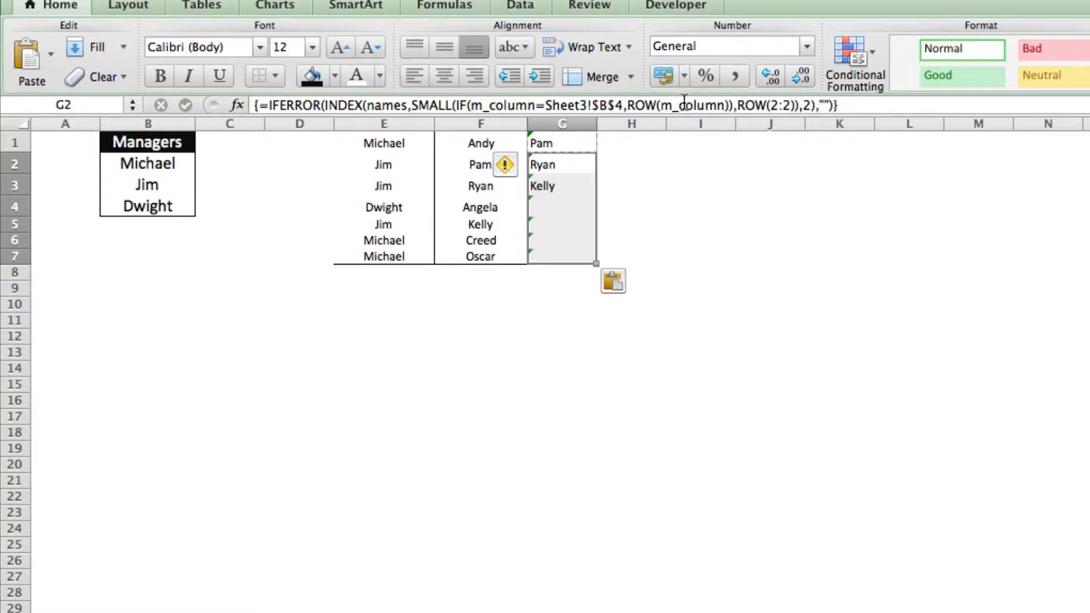
Inspect the formulas in the blank helper cells and the range name assigned to G1:G7
click(556, 224)
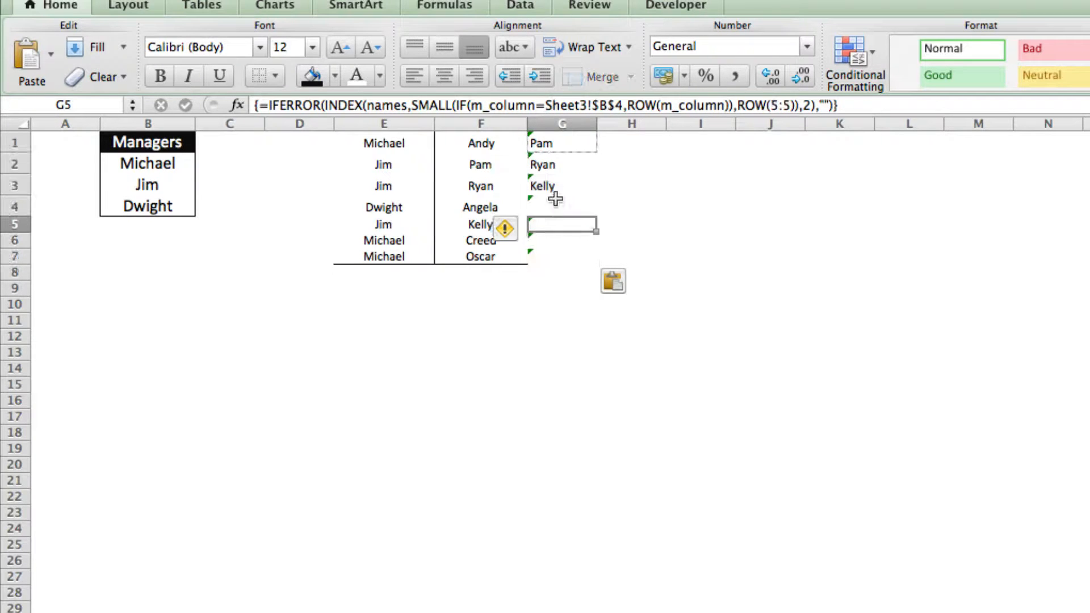
click(554, 210)
click(548, 252)
drag(570, 147, 560, 255)
click(113, 105)
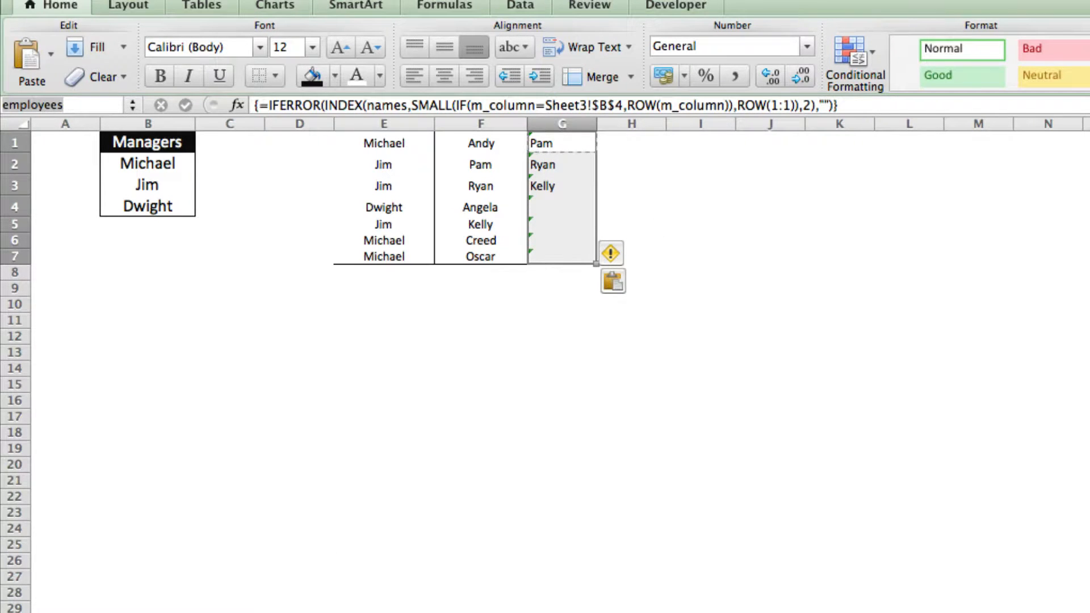
On the drop-down sheet, apply data validation to cell E4 as a List with source =employees
click(307, 612)
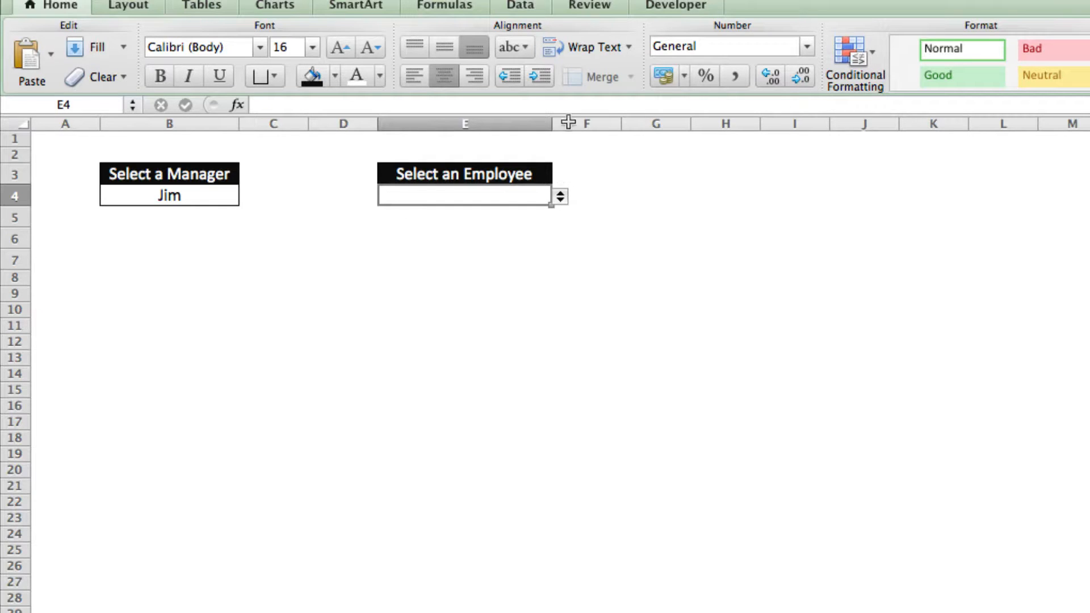
click(466, 2)
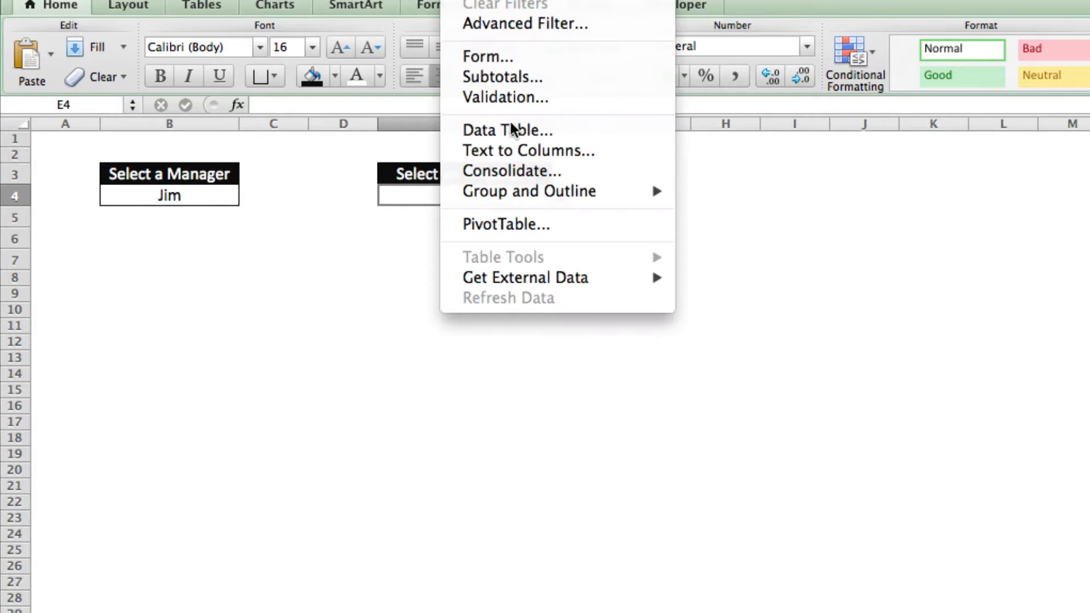
click(509, 97)
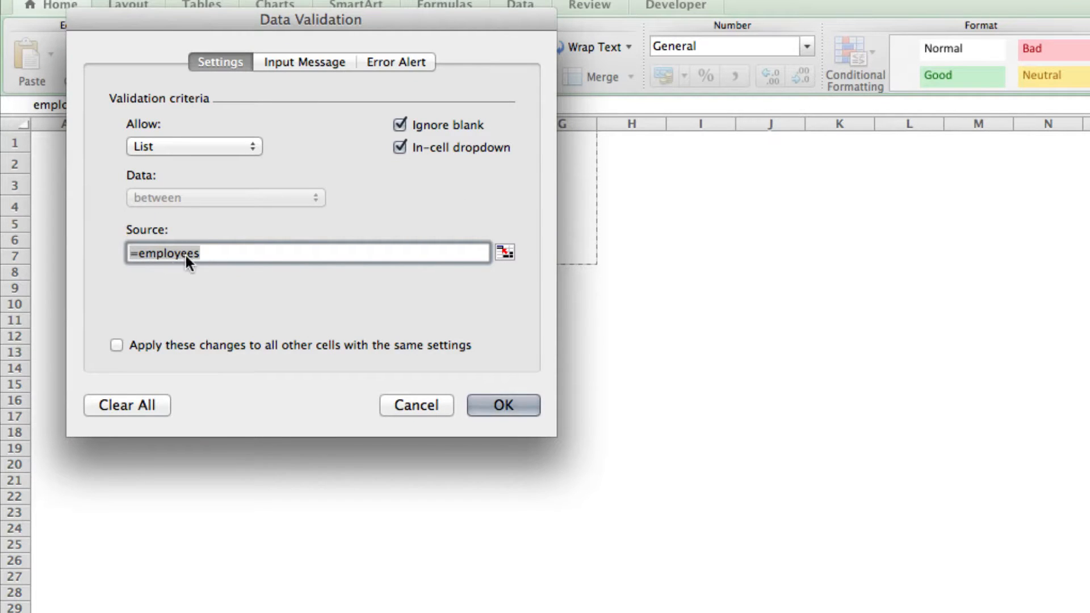
click(203, 253)
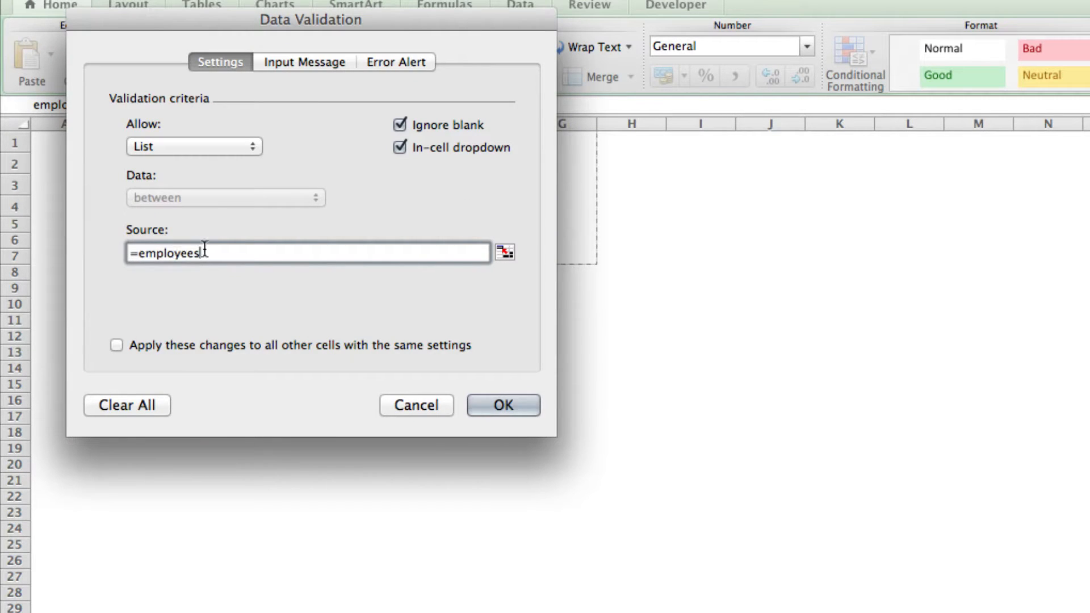
click(503, 406)
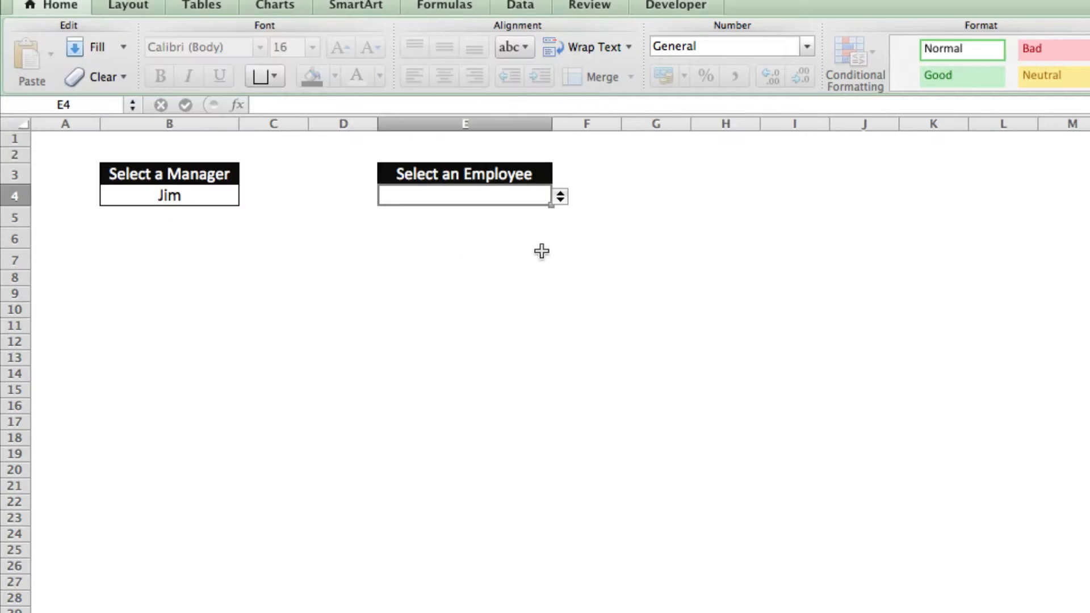
Test the drop-downs by choosing the first employee in E4, switching B4 to the first manager, and reviewing the employee choices in E4
click(560, 200)
click(428, 219)
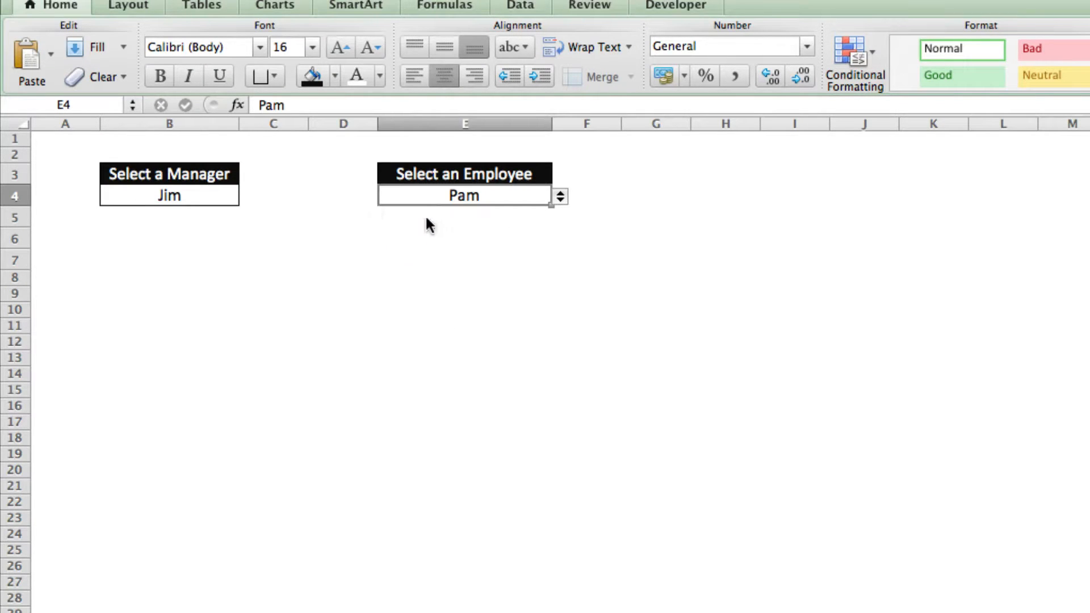
click(149, 196)
click(248, 198)
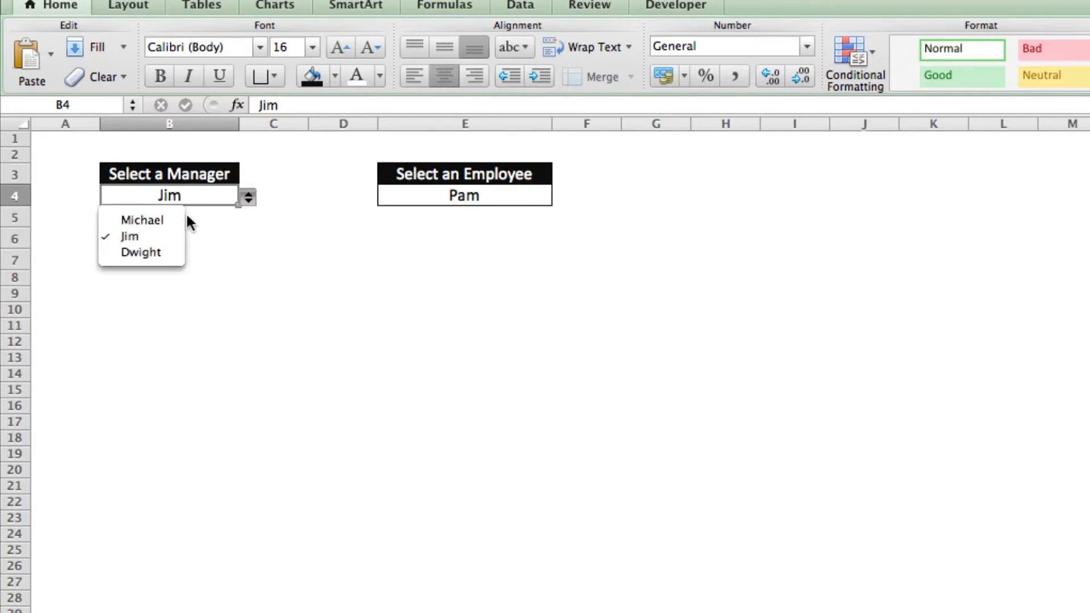
click(148, 220)
click(515, 198)
click(560, 199)
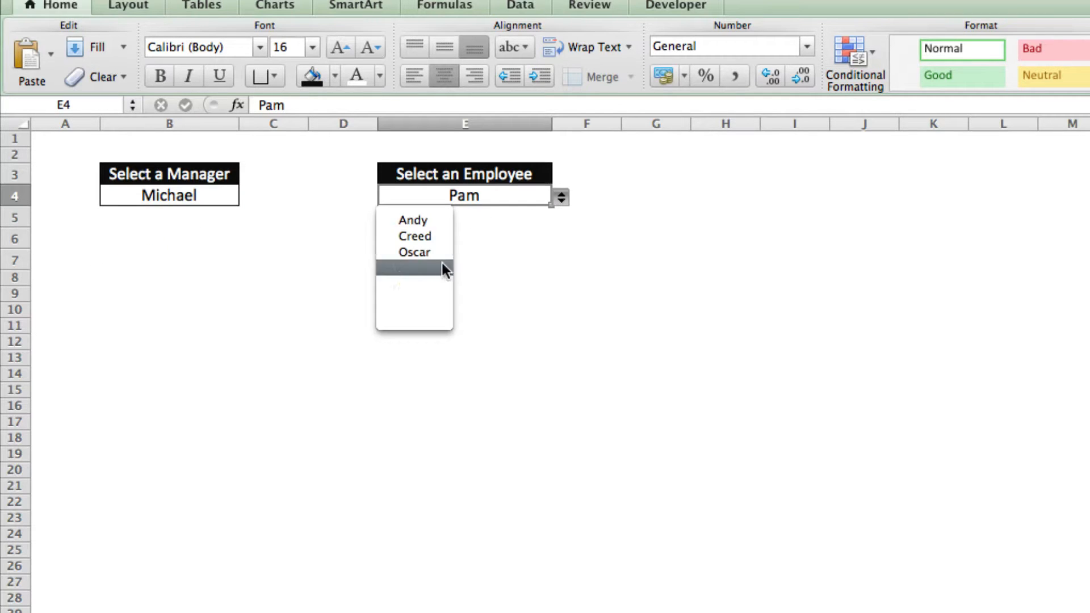
click(560, 198)
Select the third manager in B4 and choose that manager's first listed employee in E4
click(169, 196)
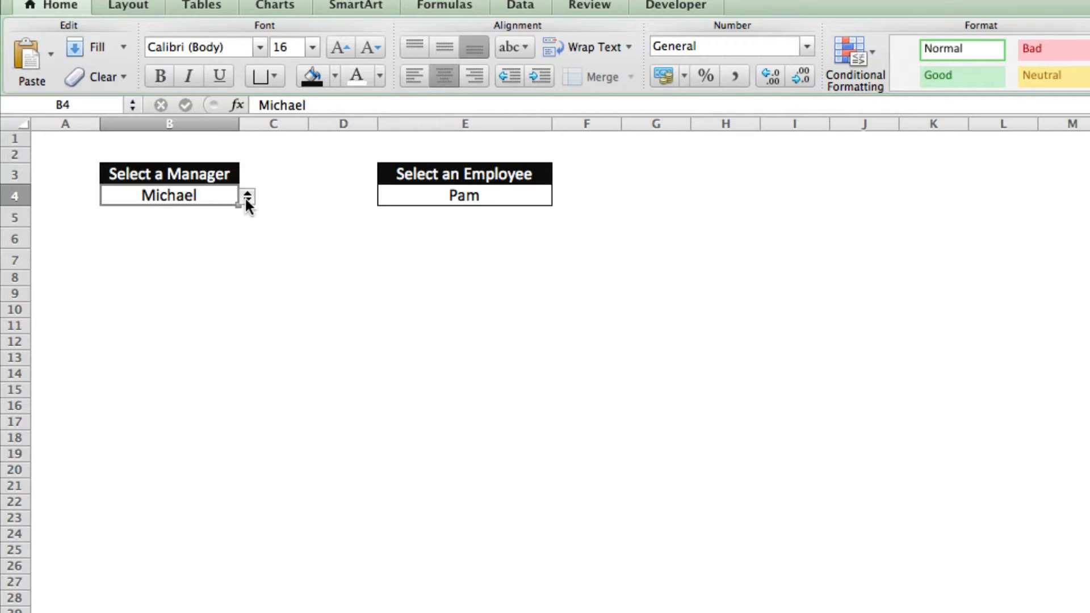
click(247, 198)
click(170, 250)
click(428, 193)
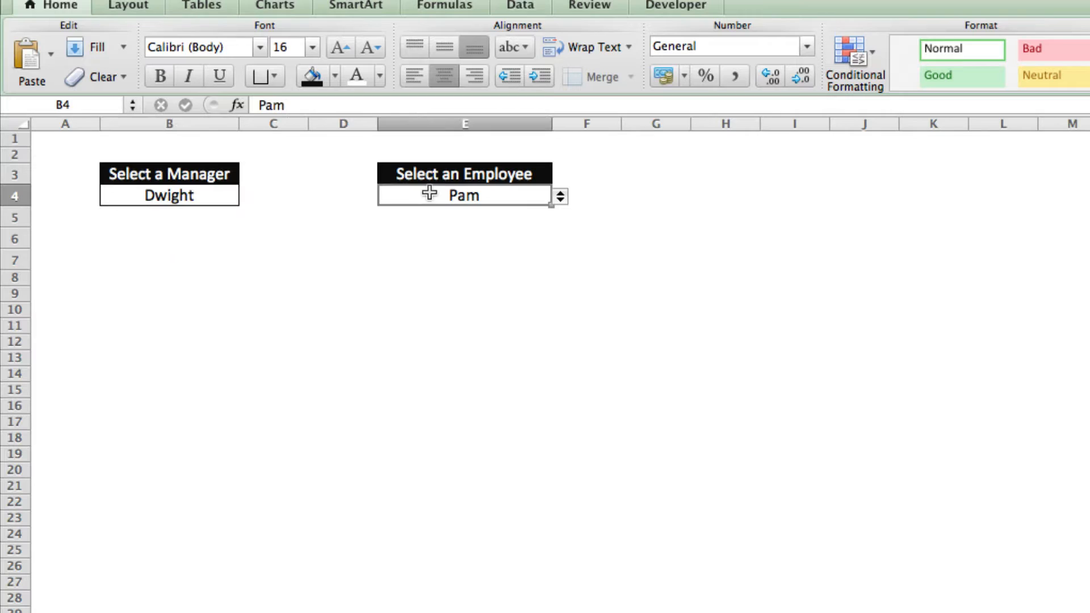
click(560, 199)
click(434, 218)
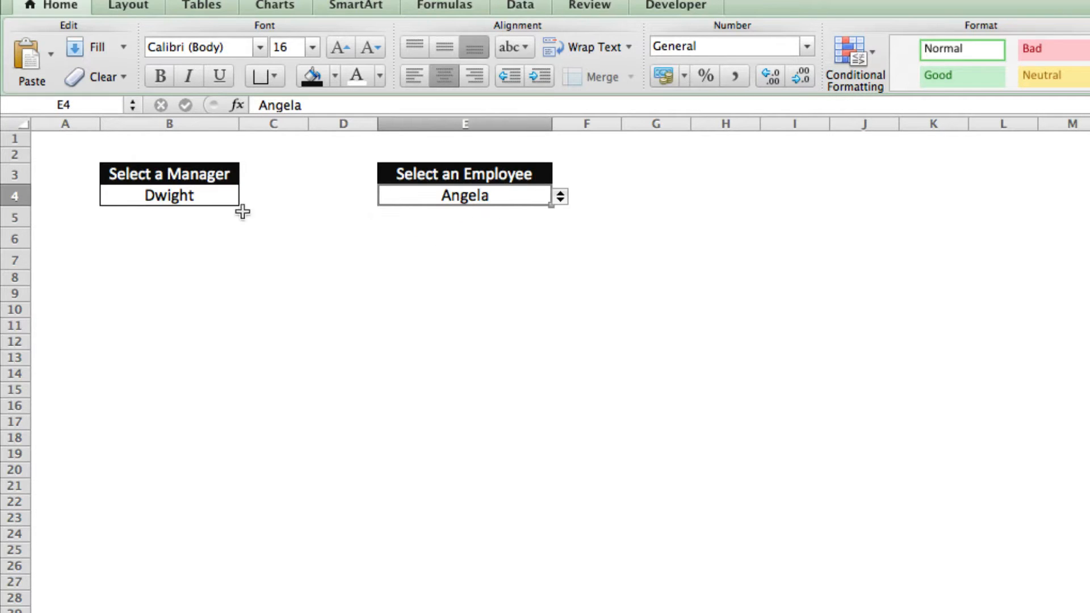
Change the selected manager in B4 to the first one in the list
click(187, 195)
click(241, 199)
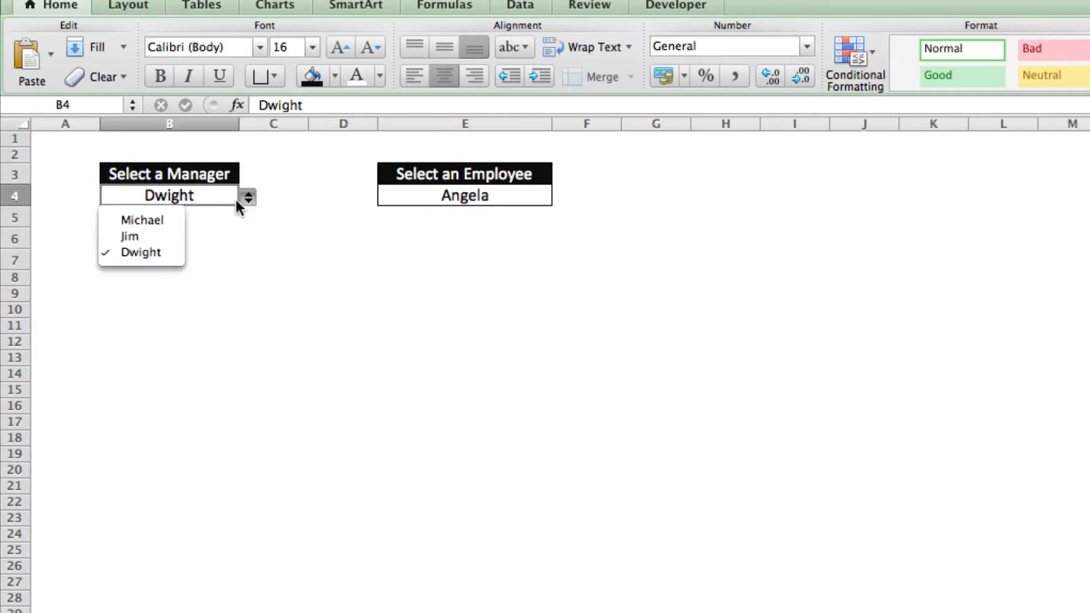
click(173, 219)
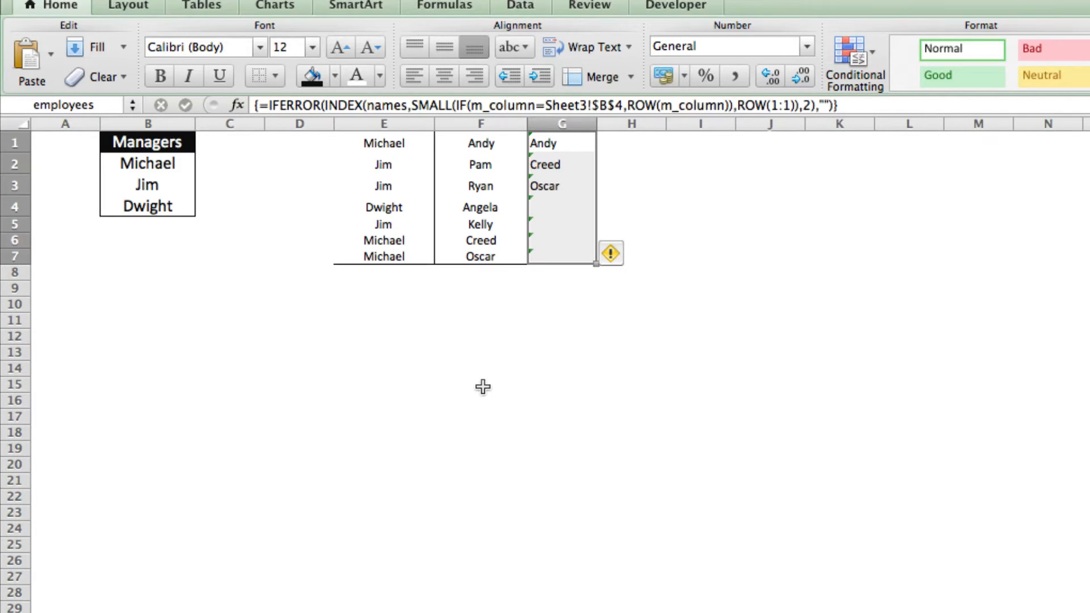
Review the manager and employee pairs in columns E and F of the helper sheet and the first empty row below them
click(484, 387)
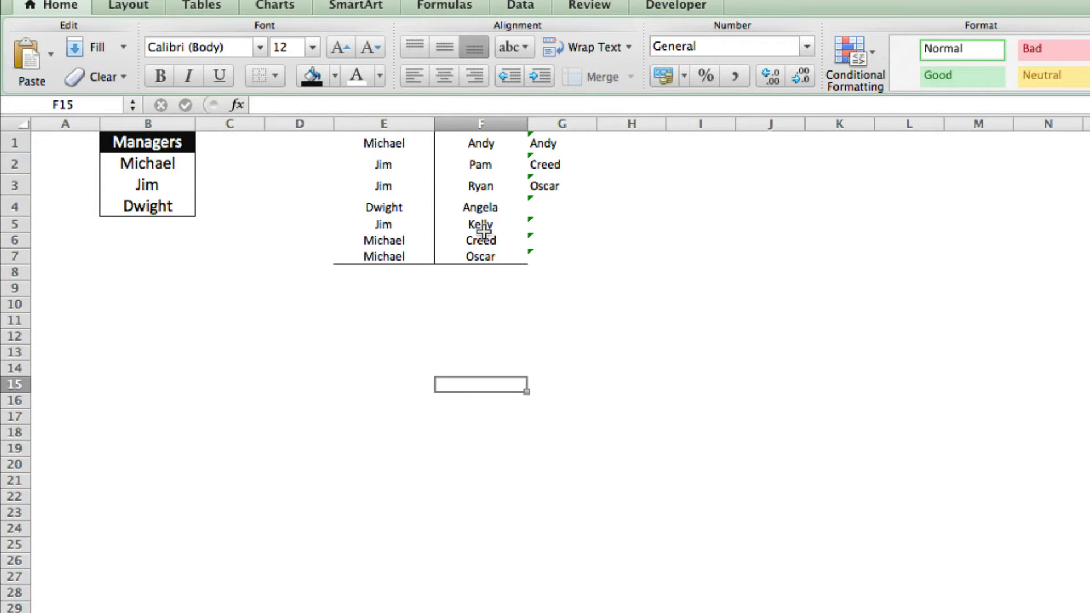
click(383, 185)
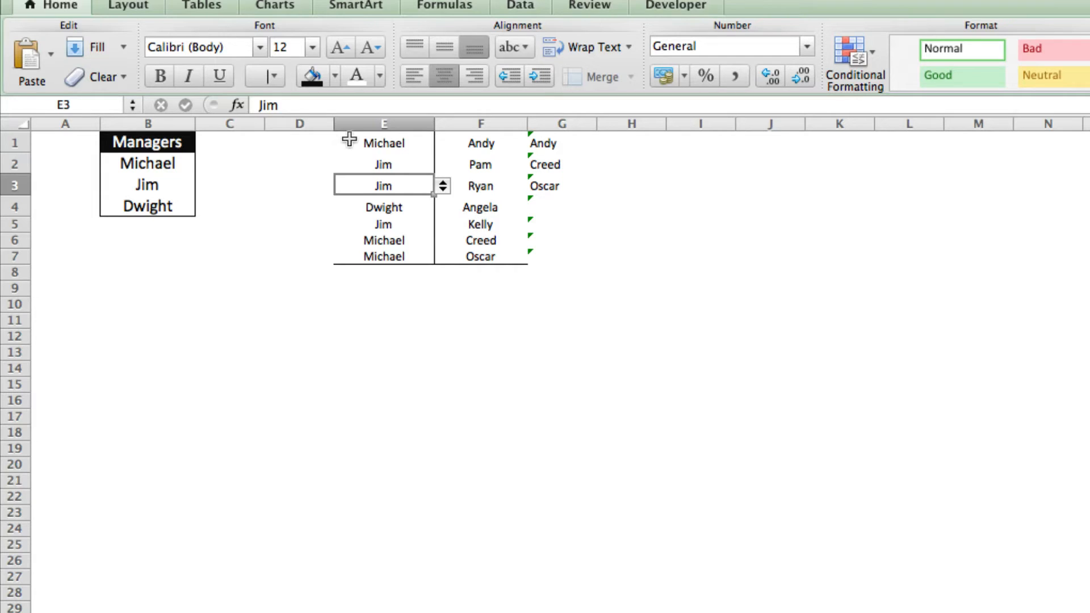
drag(349, 142, 474, 139)
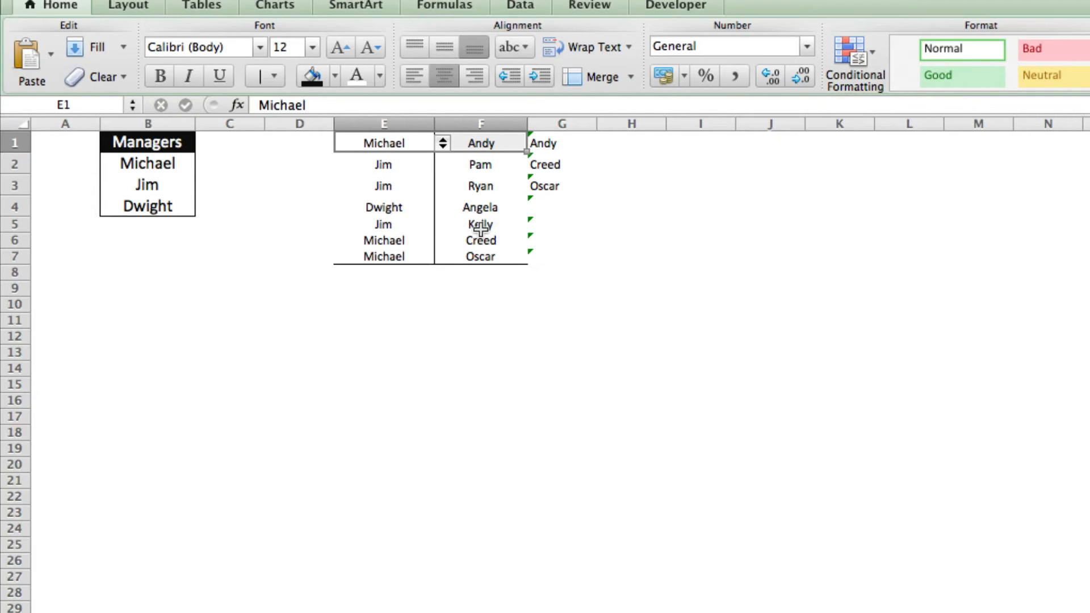
click(401, 272)
click(458, 271)
click(391, 271)
click(482, 268)
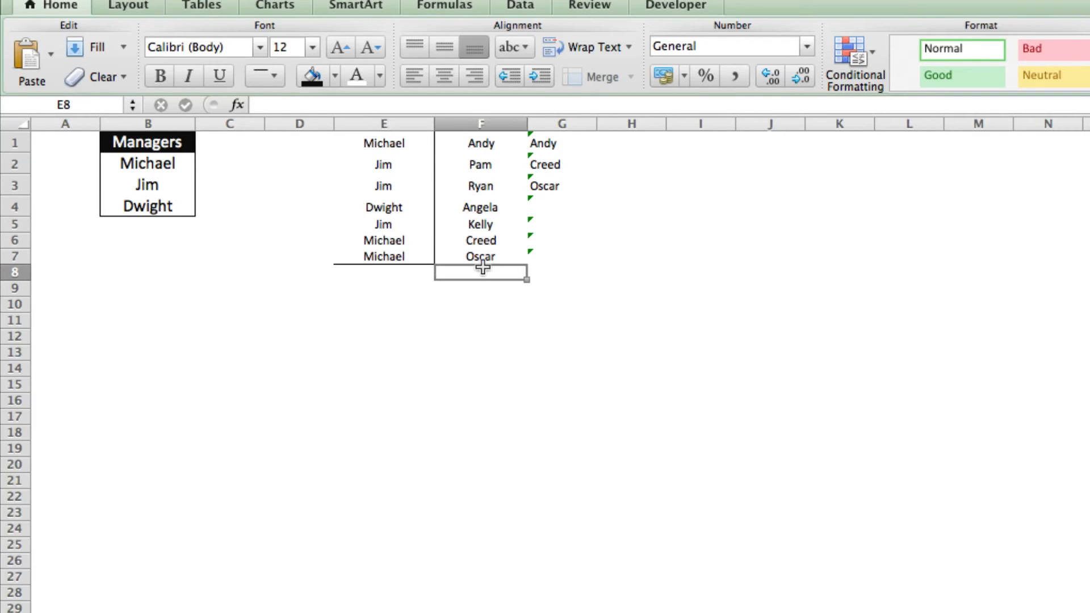